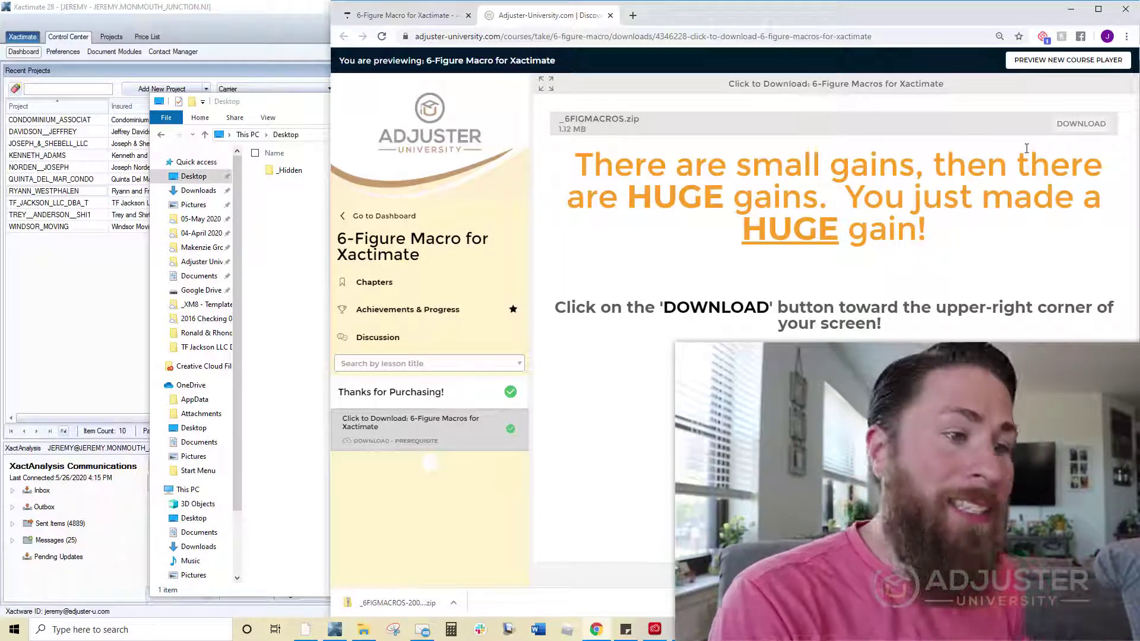
Delete the duplicate '(1)' macros zip from the Downloads folder
click(1082, 126)
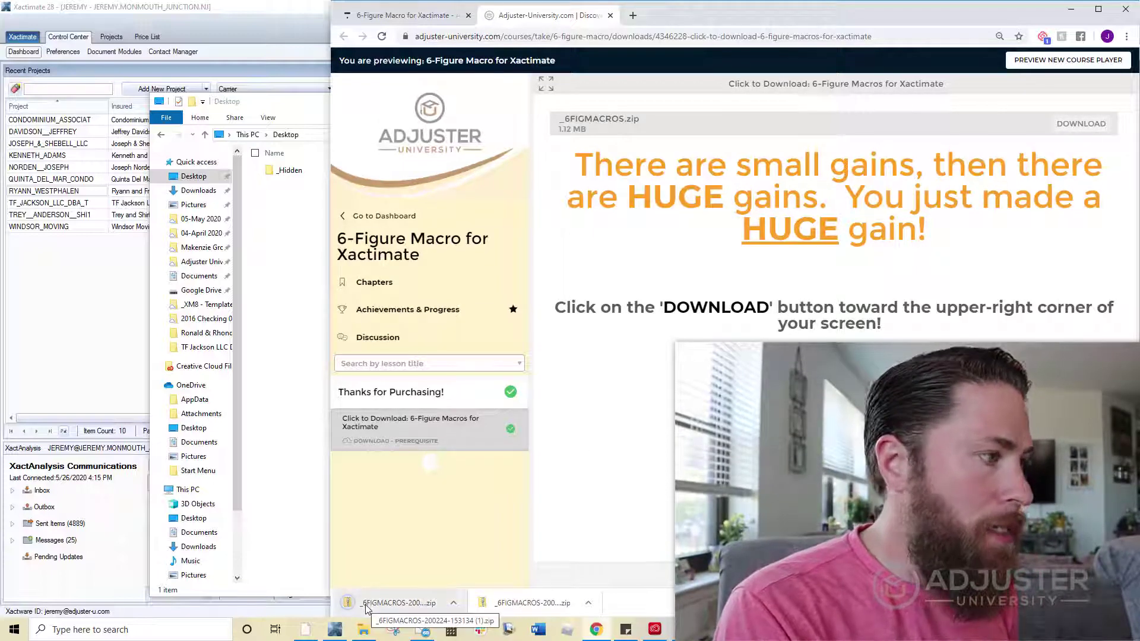
click(198, 190)
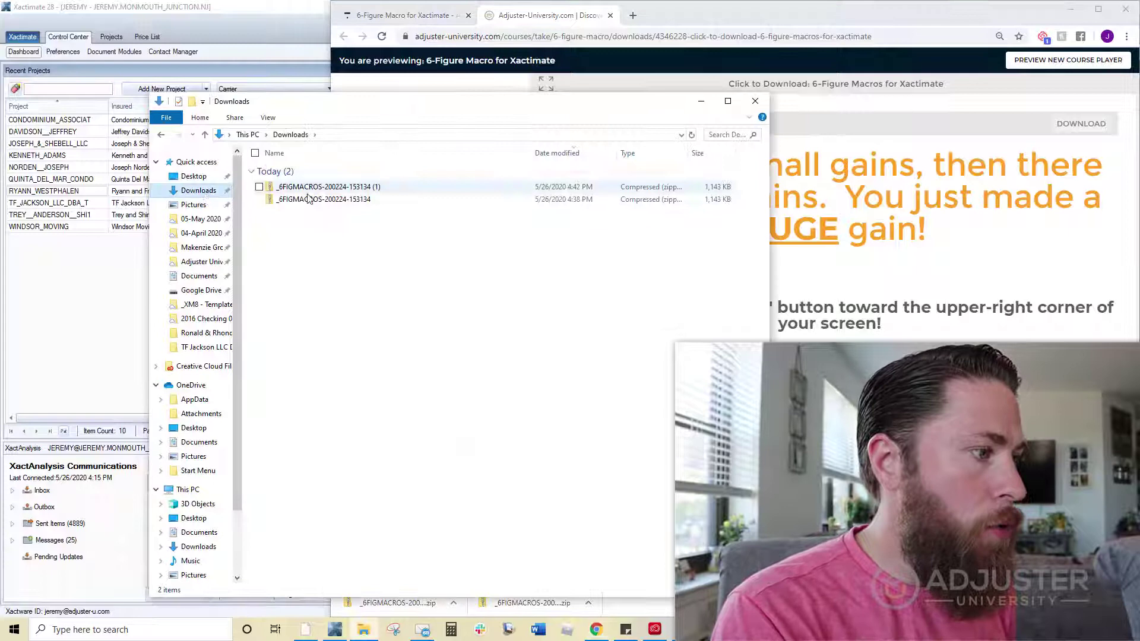
click(320, 187)
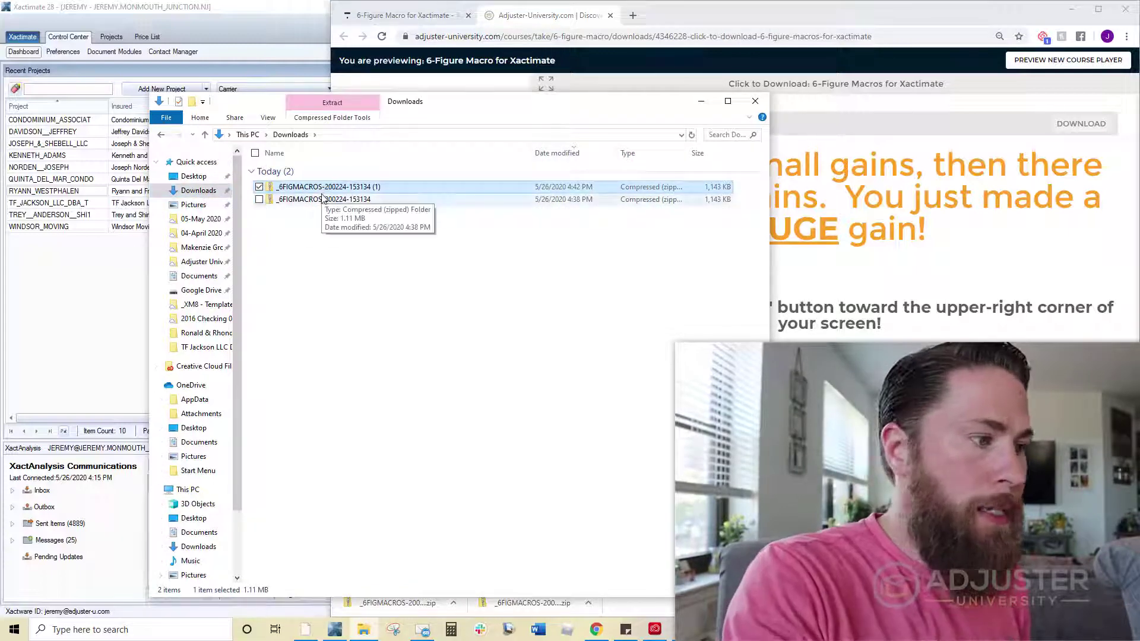
key(Delete)
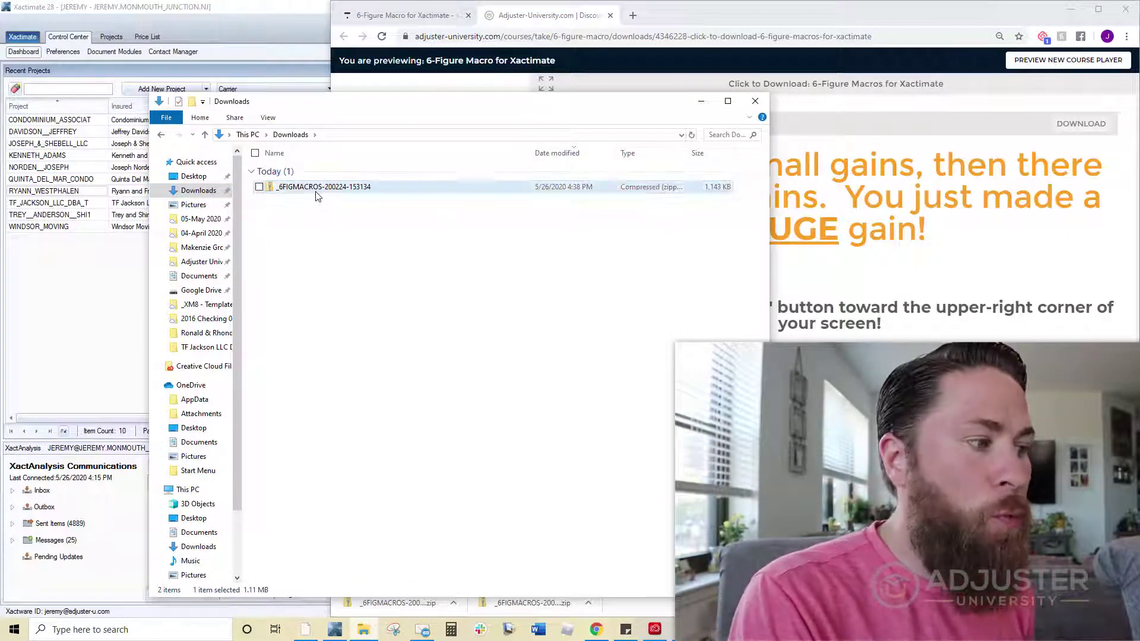
double_click(316, 188)
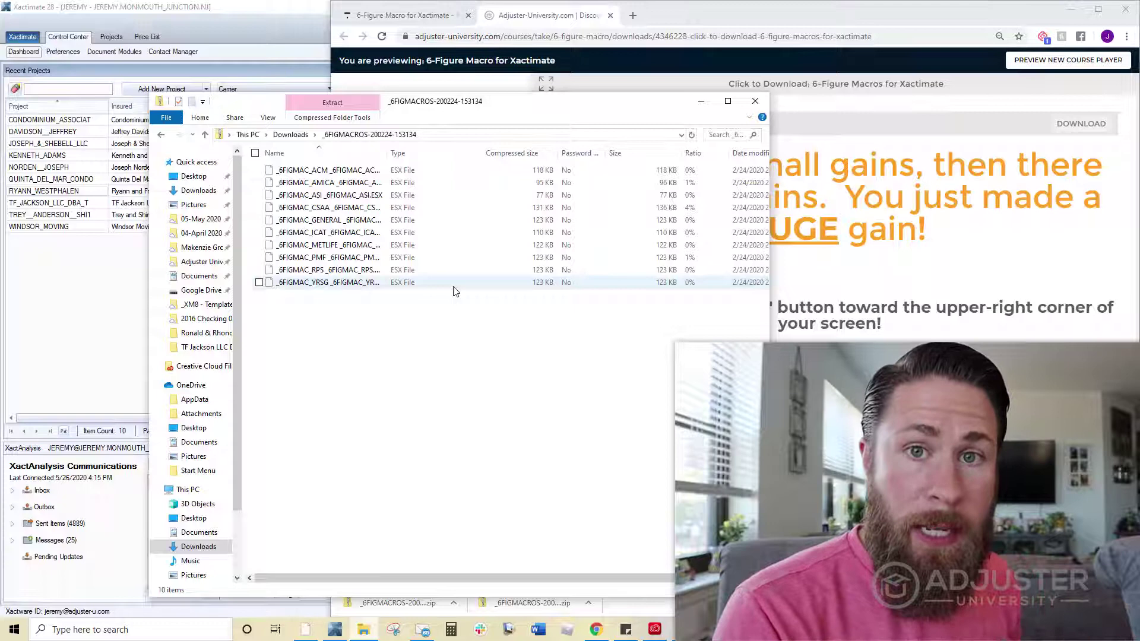
key(ctrl+a)
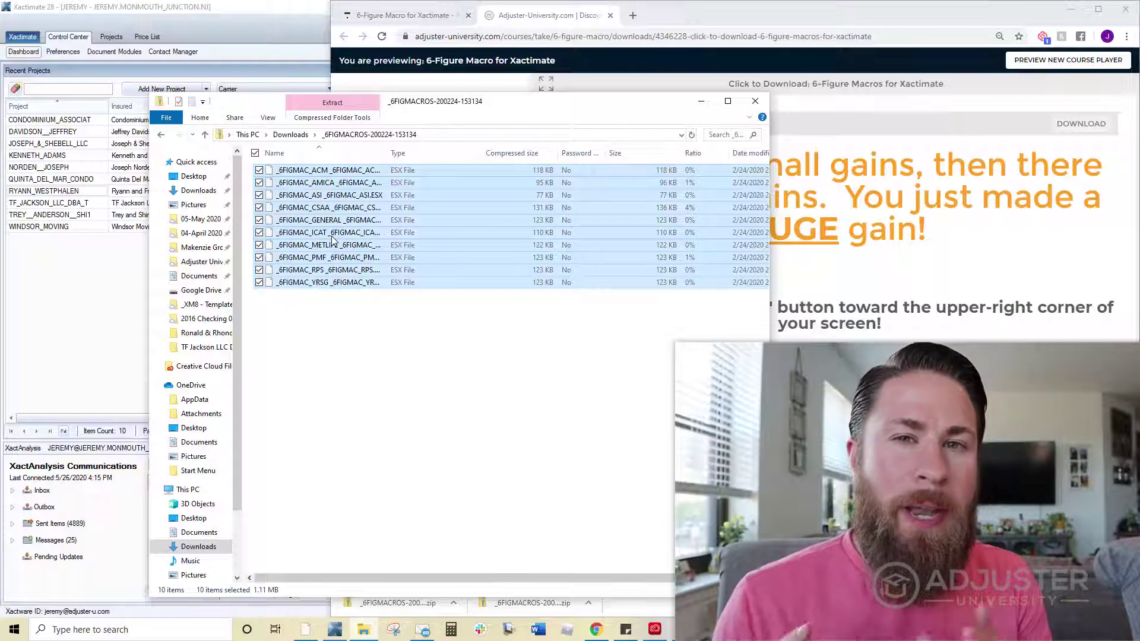
drag(333, 241, 67, 265)
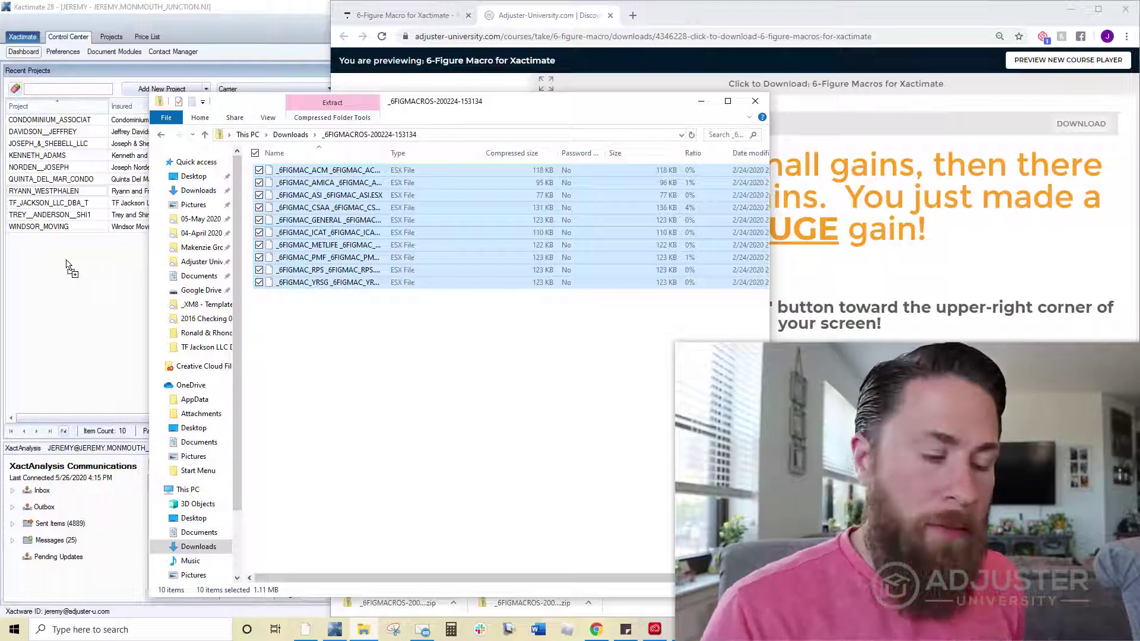
drag(67, 265, 41, 269)
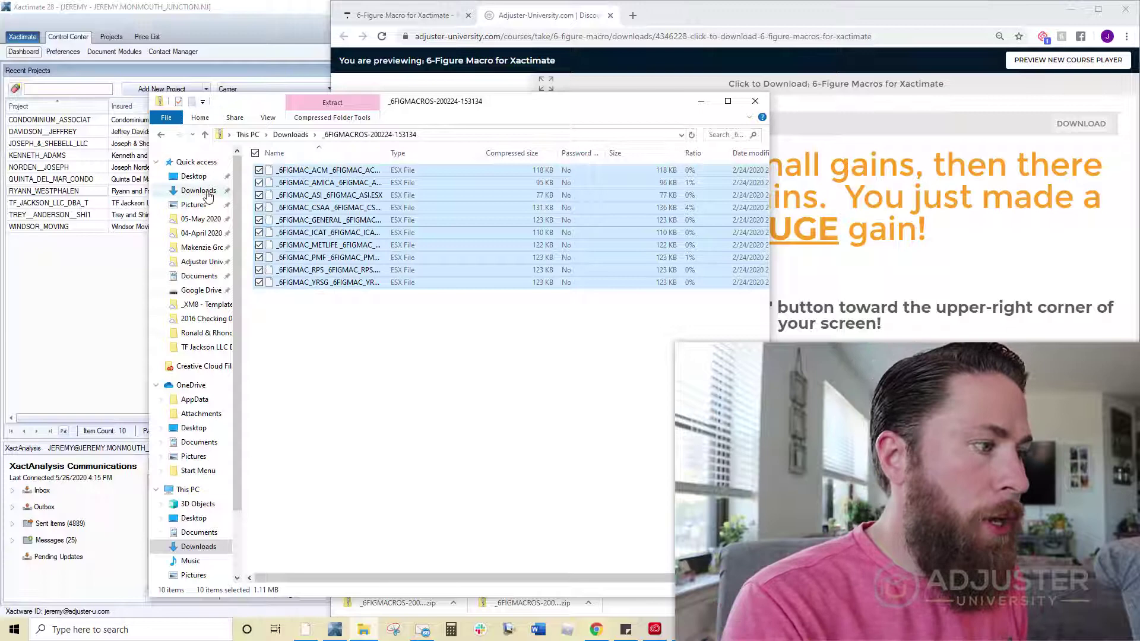
Create a new Desktop folder named '6 Figure Macro'
click(193, 176)
right_click(283, 204)
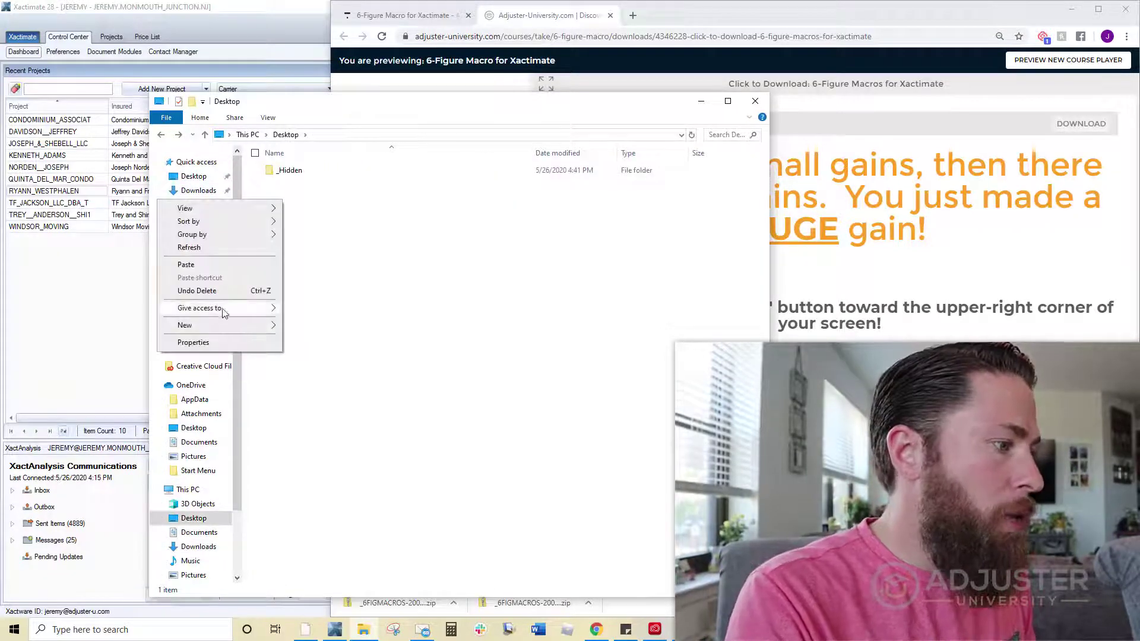
mouse_move(215, 325)
click(309, 326)
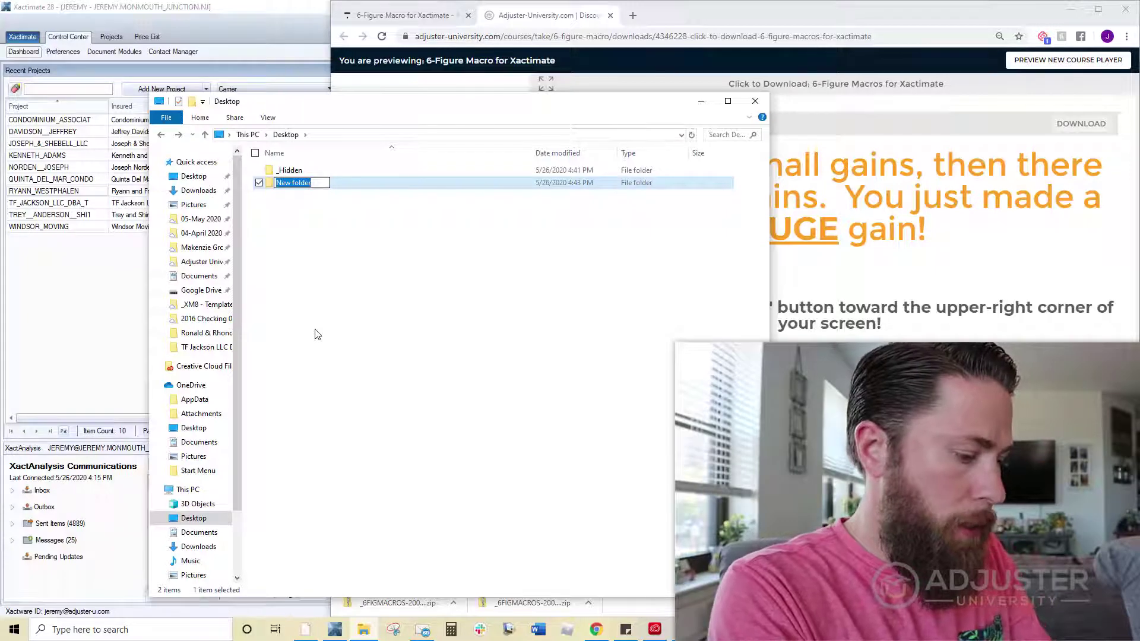
text(6 Figure Macro)
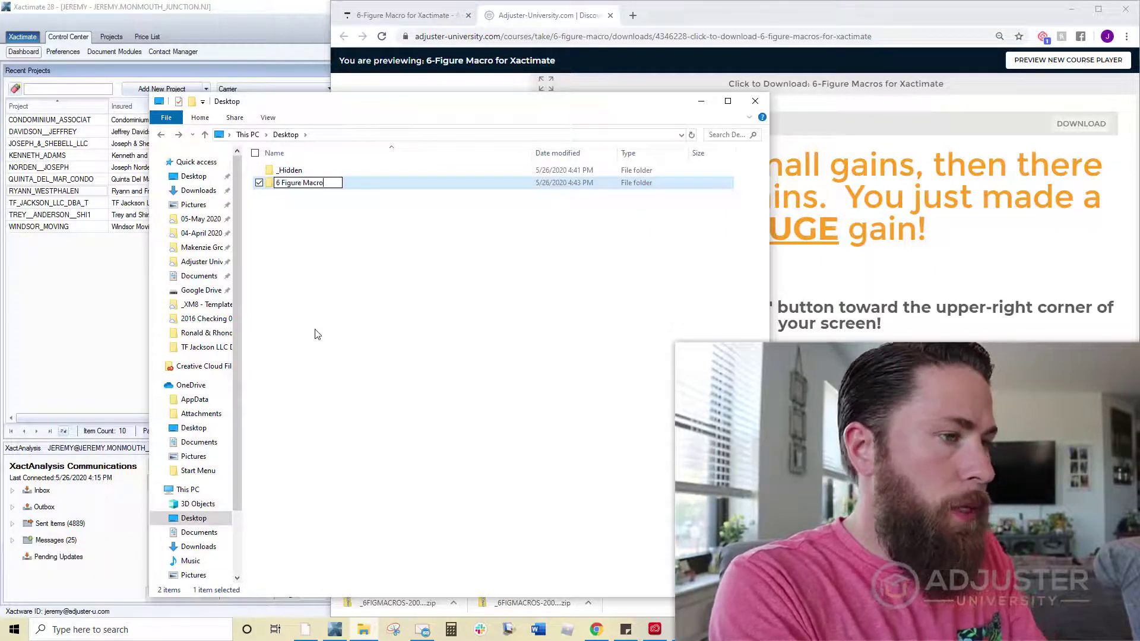
key(Return)
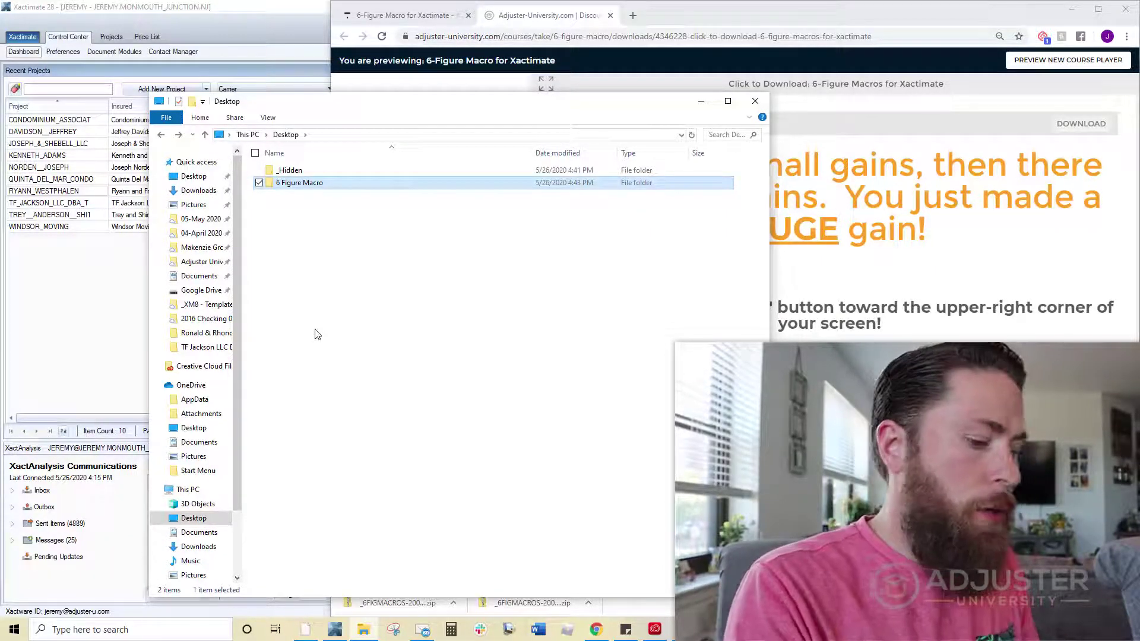
Paste the ten ESX files into the folder and drag them onto Xactimate's project list
key(Return)
key(ctrl+v)
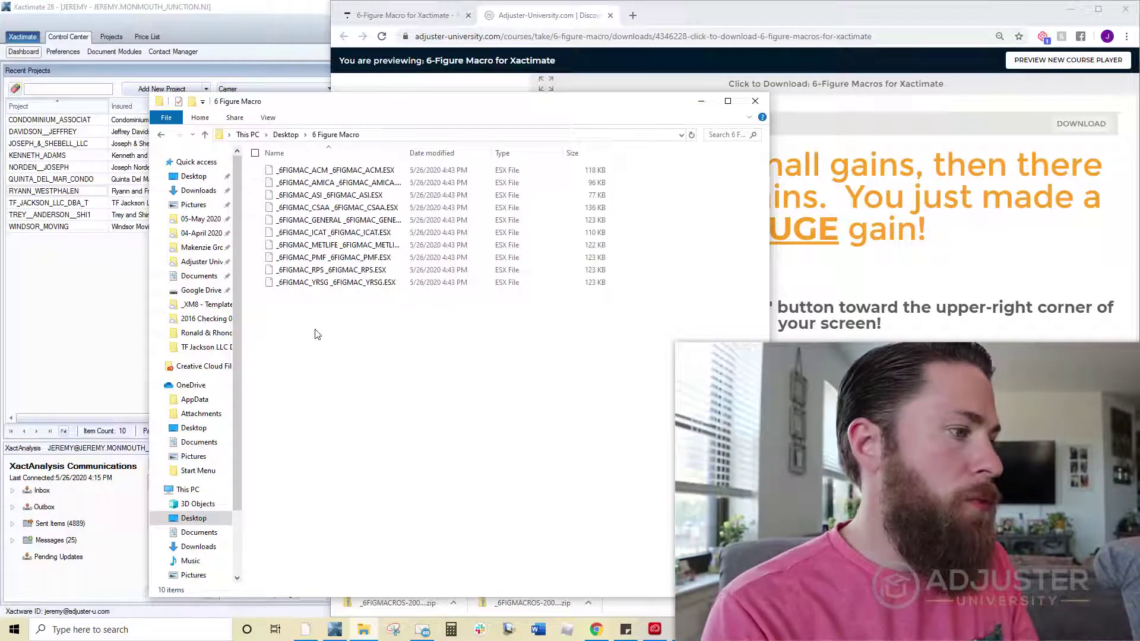
key(ctrl+a)
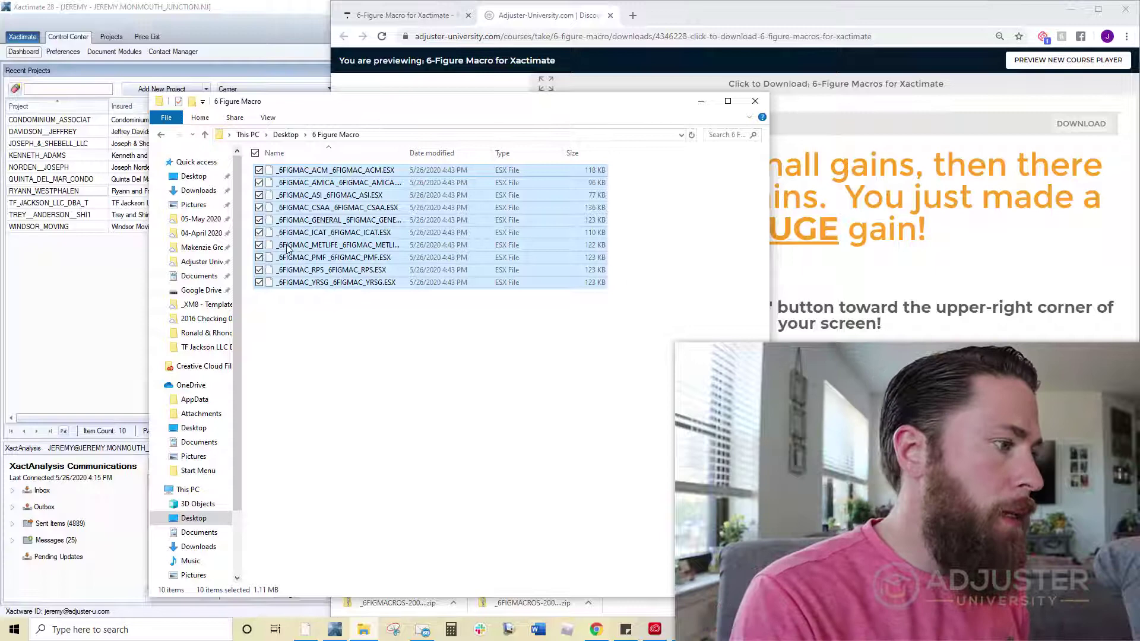
drag(289, 246, 111, 284)
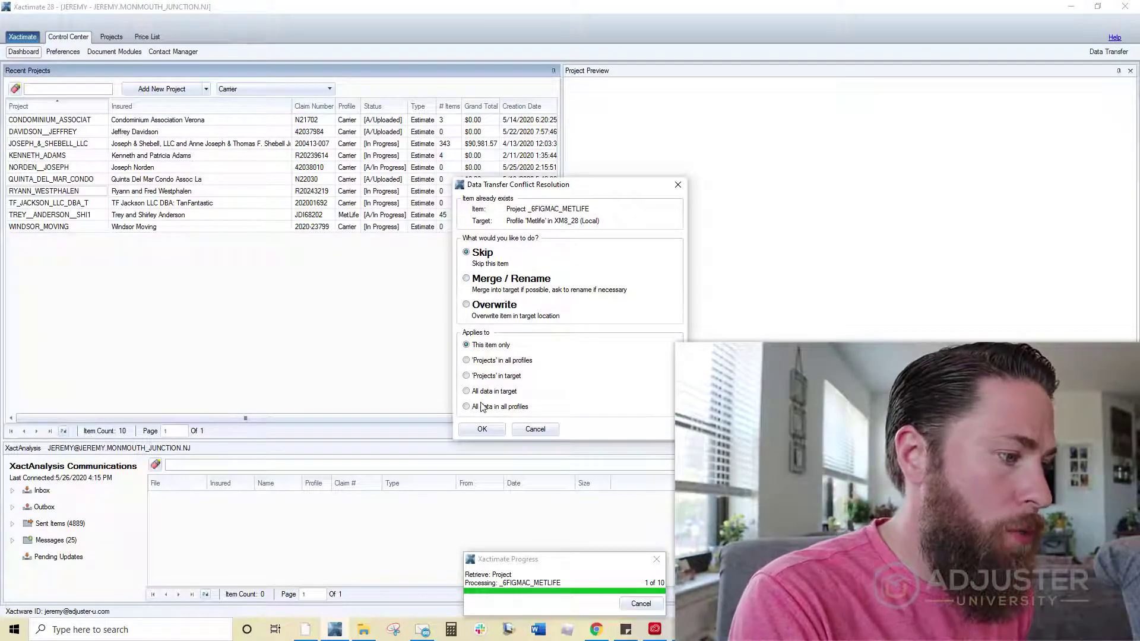
Skip each already-existing _6FIGMAC project conflict, starting with METLIFE, and close Transfer Results
click(482, 428)
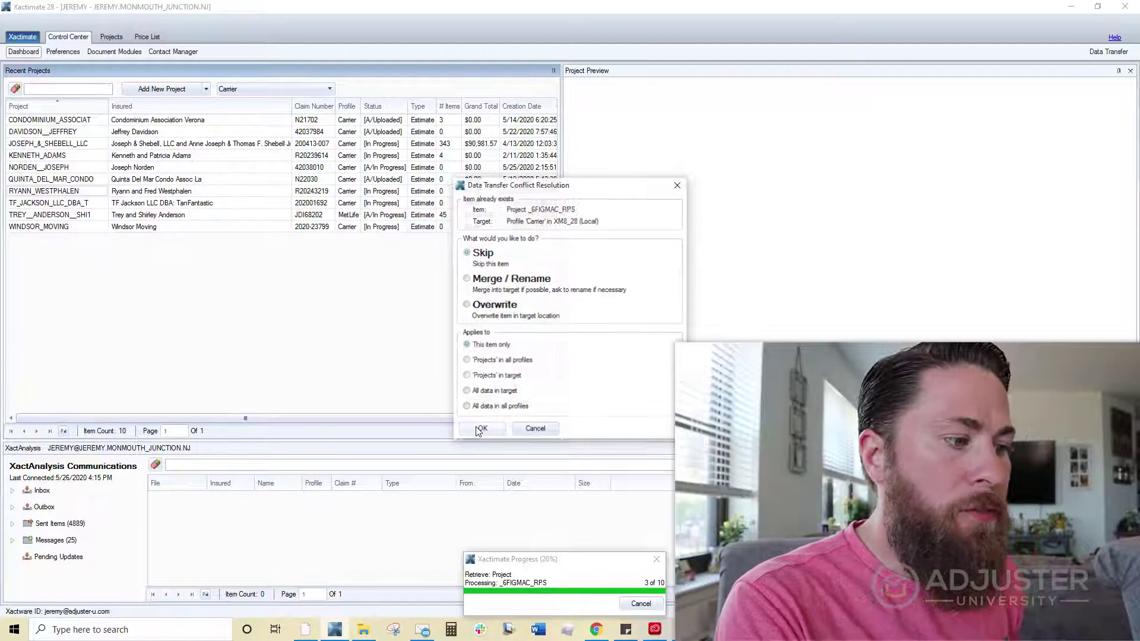
click(480, 428)
click(480, 429)
click(480, 429)
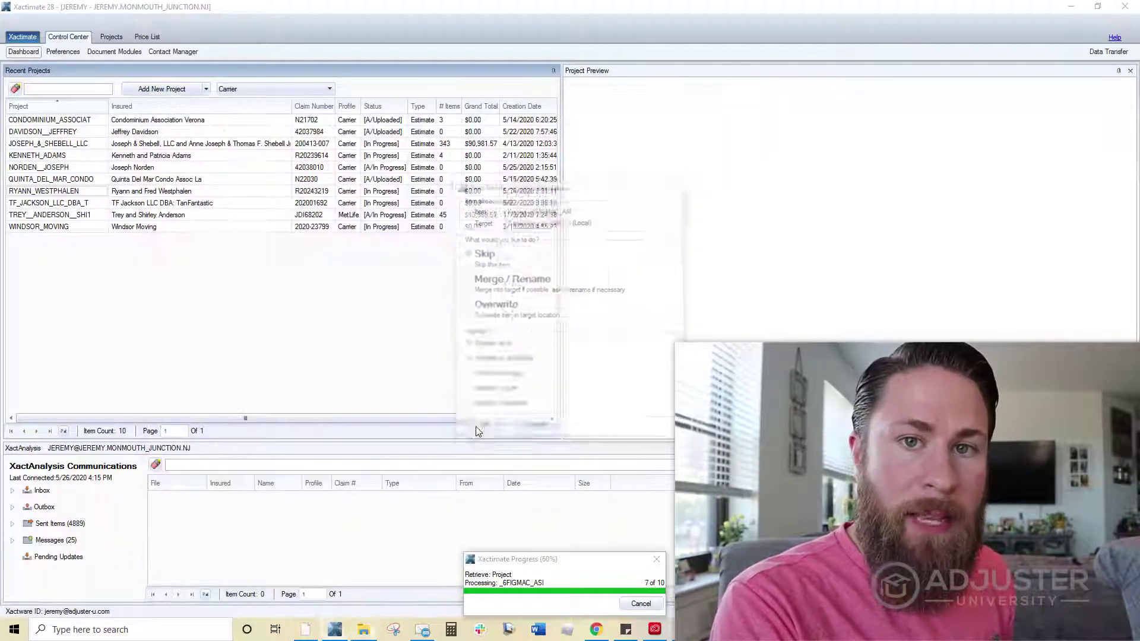
click(477, 428)
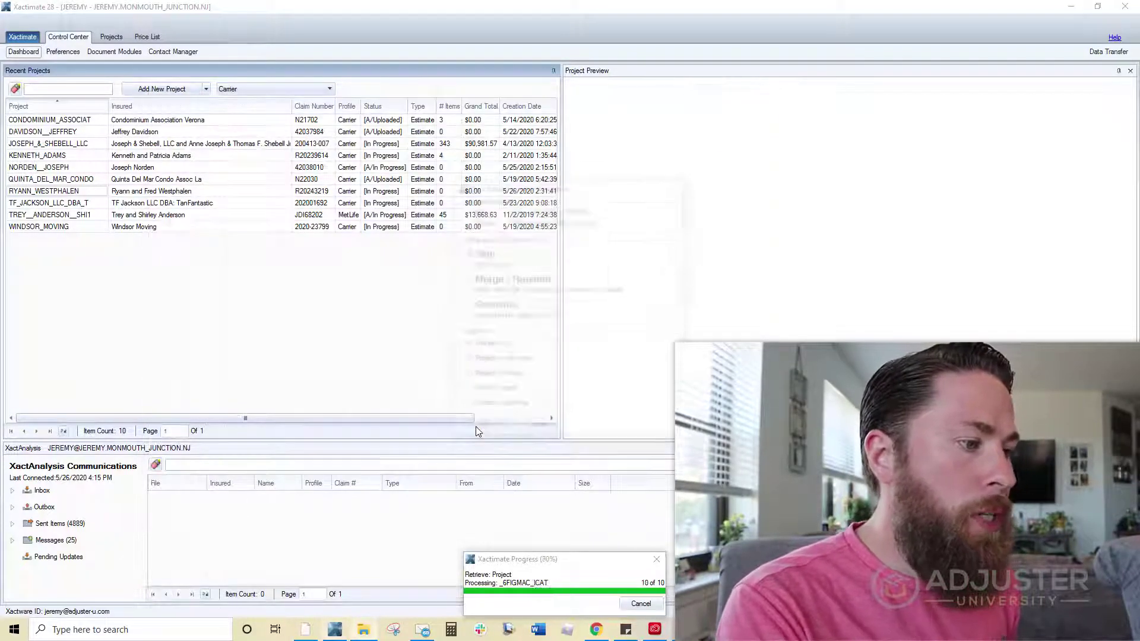
click(480, 428)
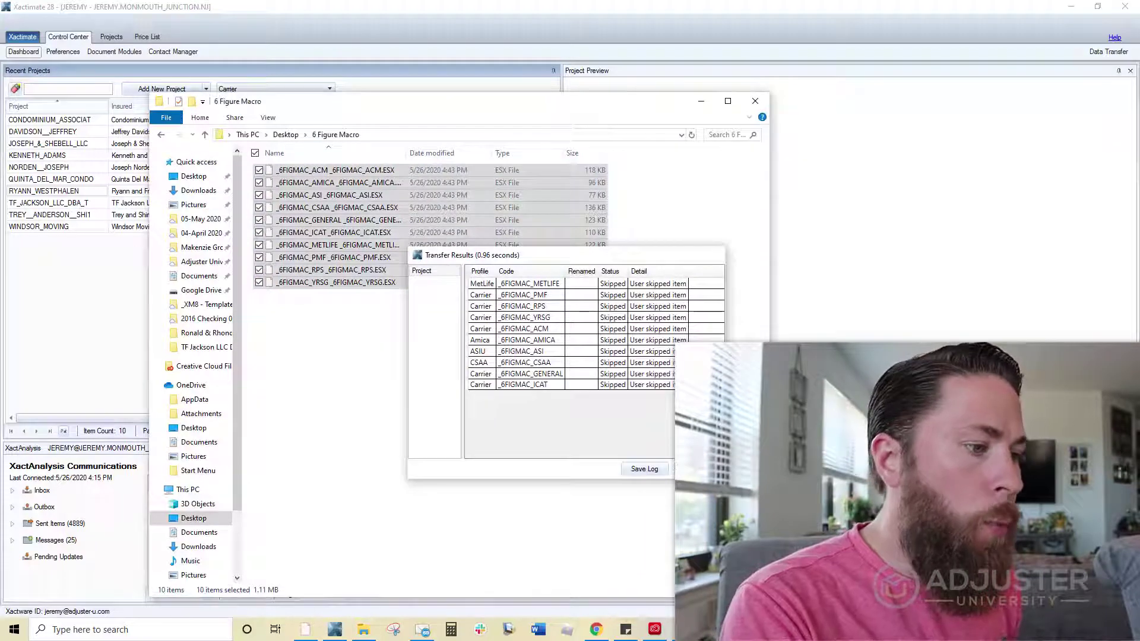
key(Escape)
click(529, 374)
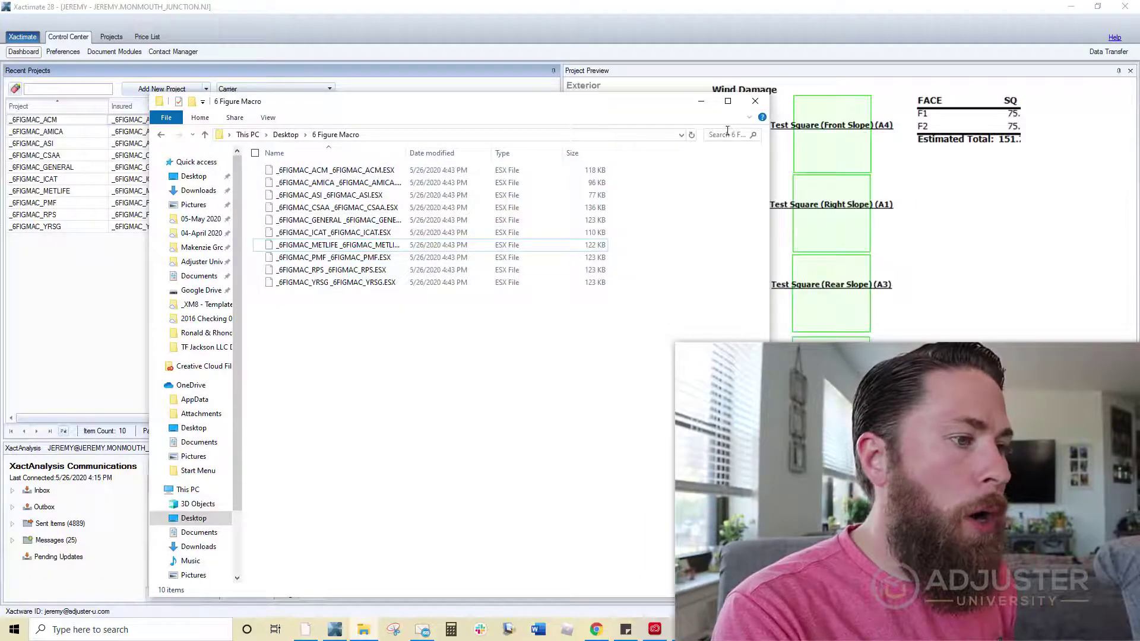
Start a Data Transfer retrieve using the 6 Figure Macro folder as the source
click(754, 103)
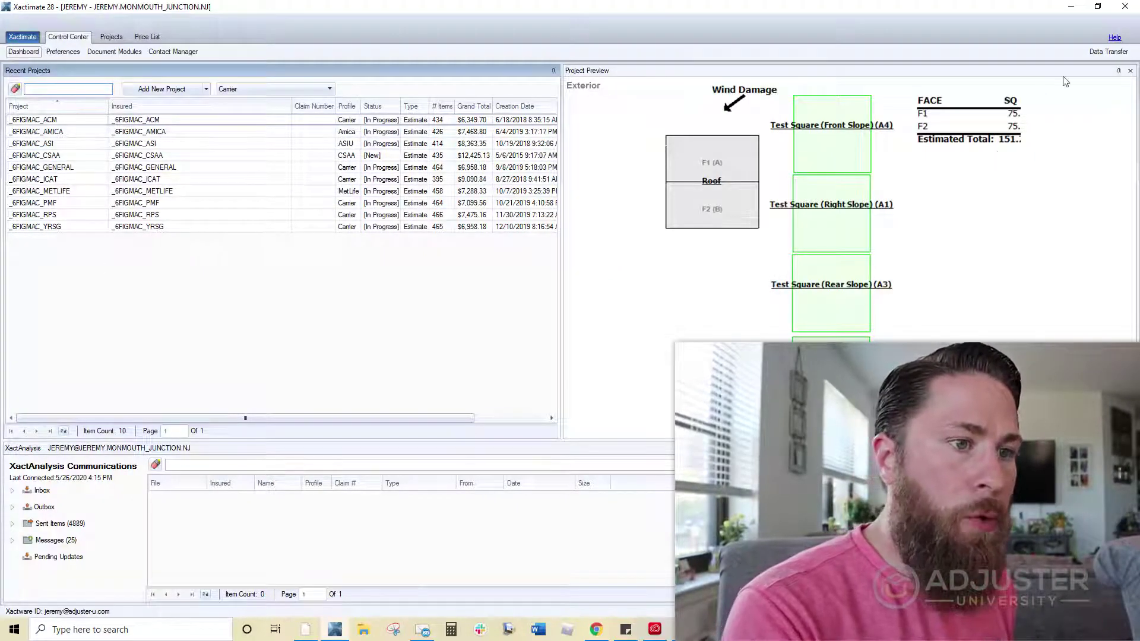
click(1096, 54)
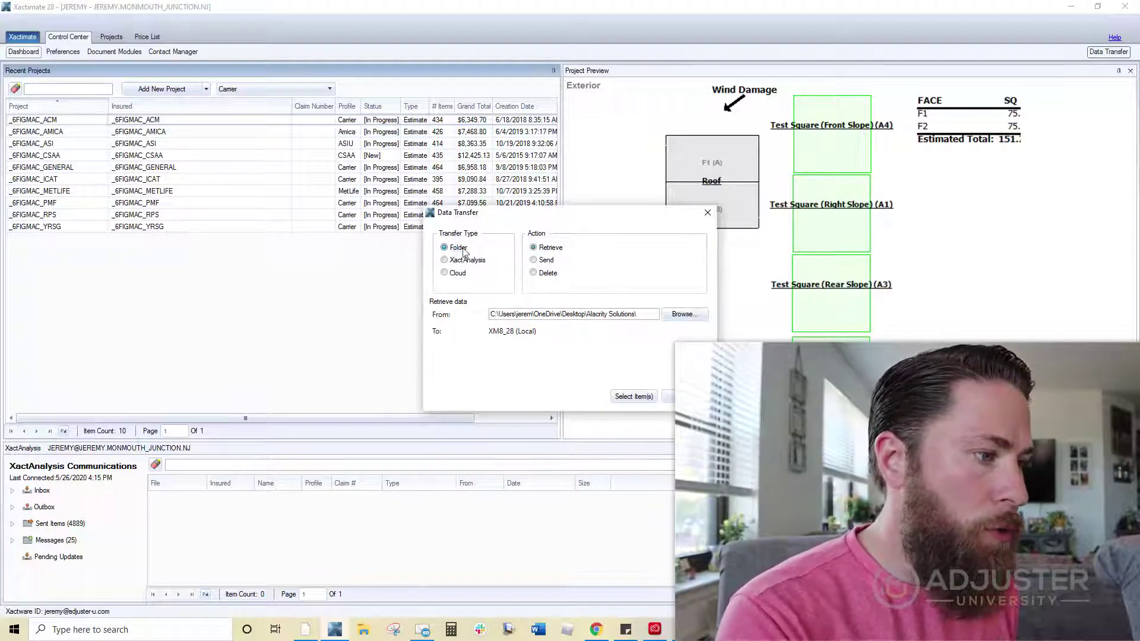
click(686, 316)
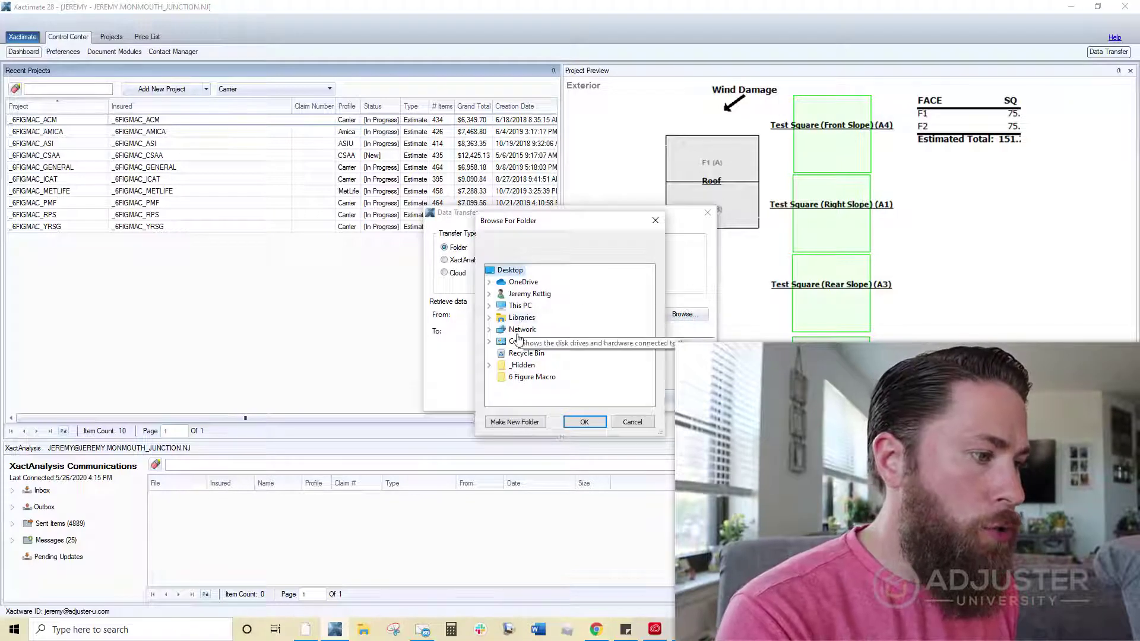
click(518, 381)
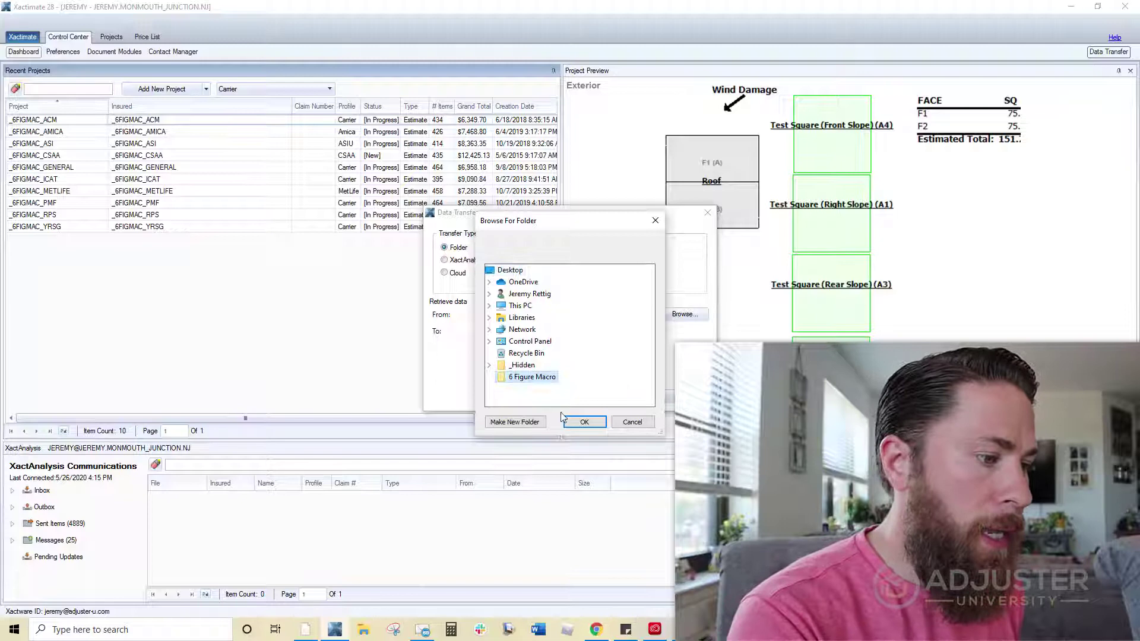
click(582, 422)
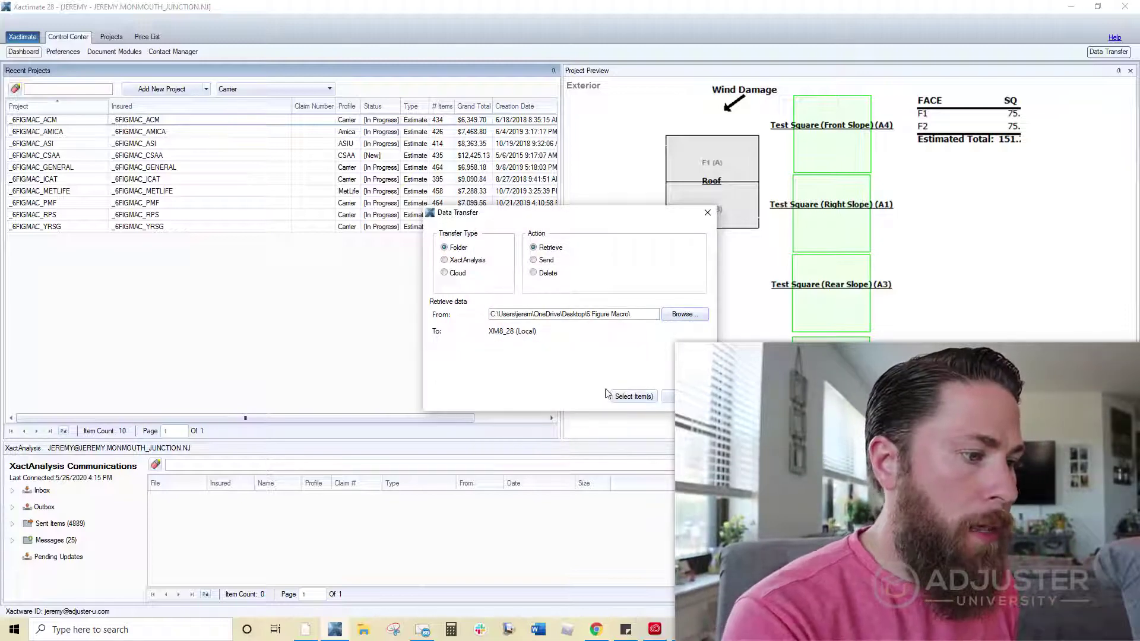
click(620, 397)
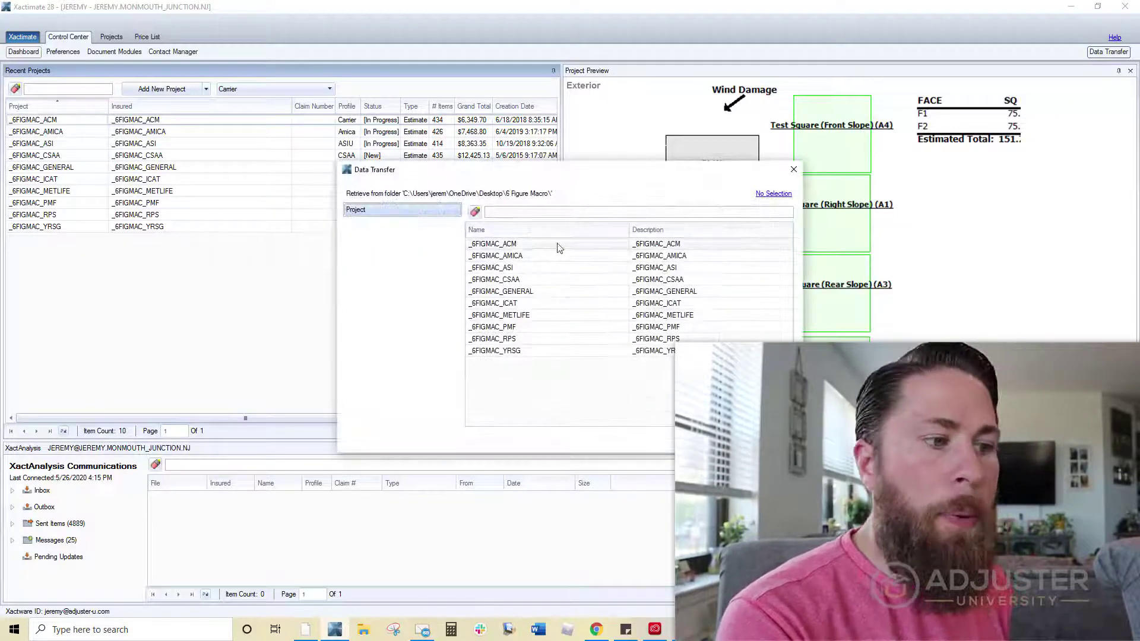
Retrieve all ten macro projects, skipping existing ones, and close the results
click(541, 305)
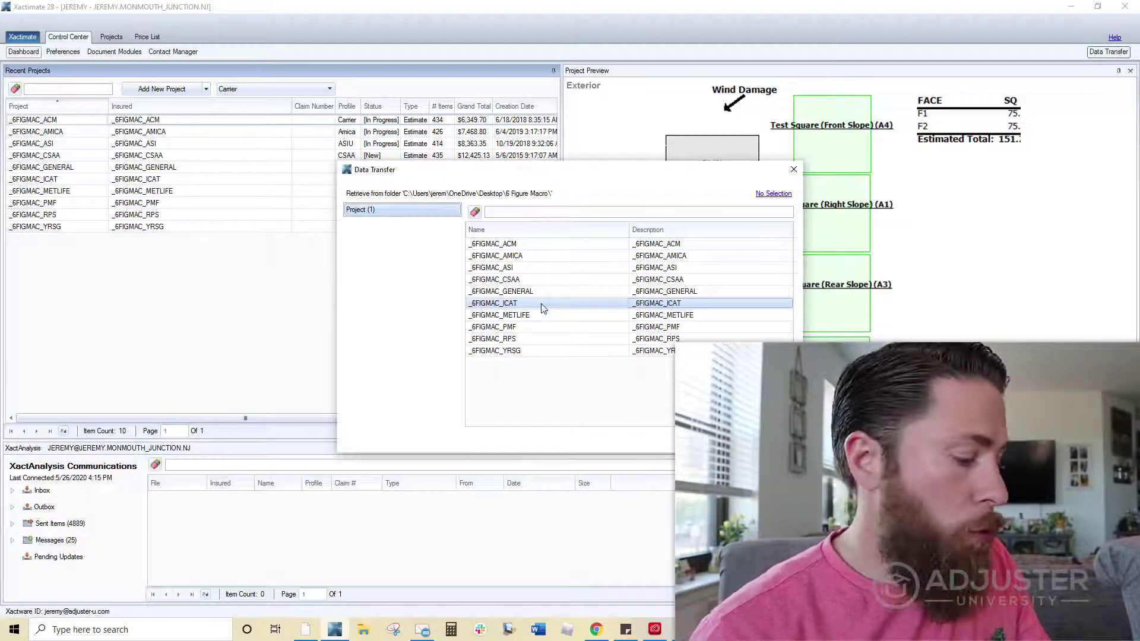
key(ctrl+a)
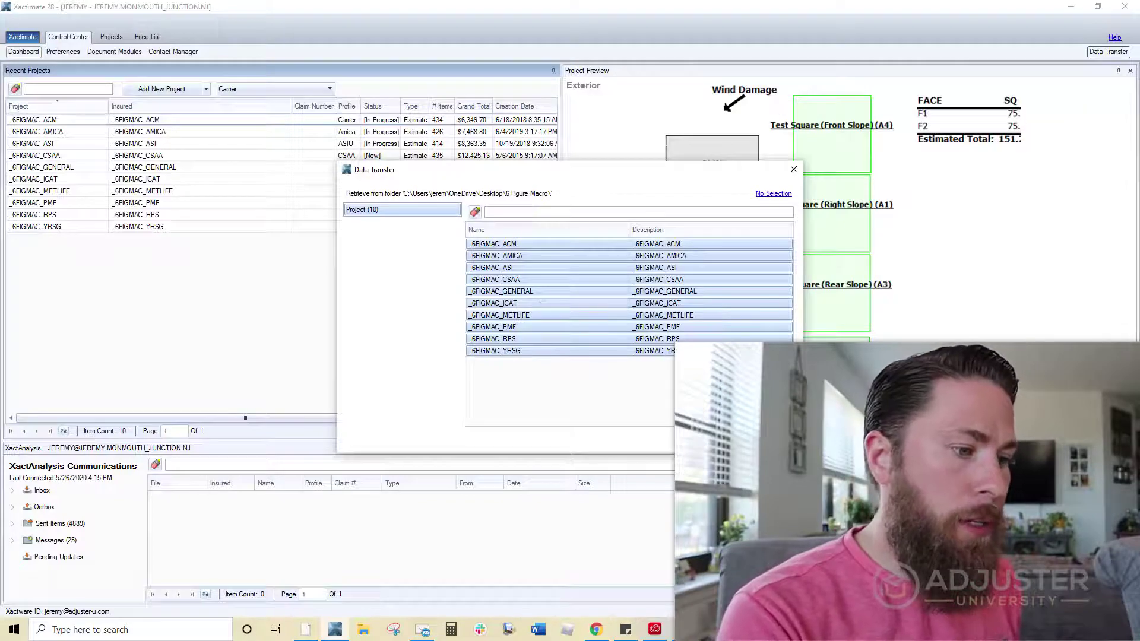
key(Return)
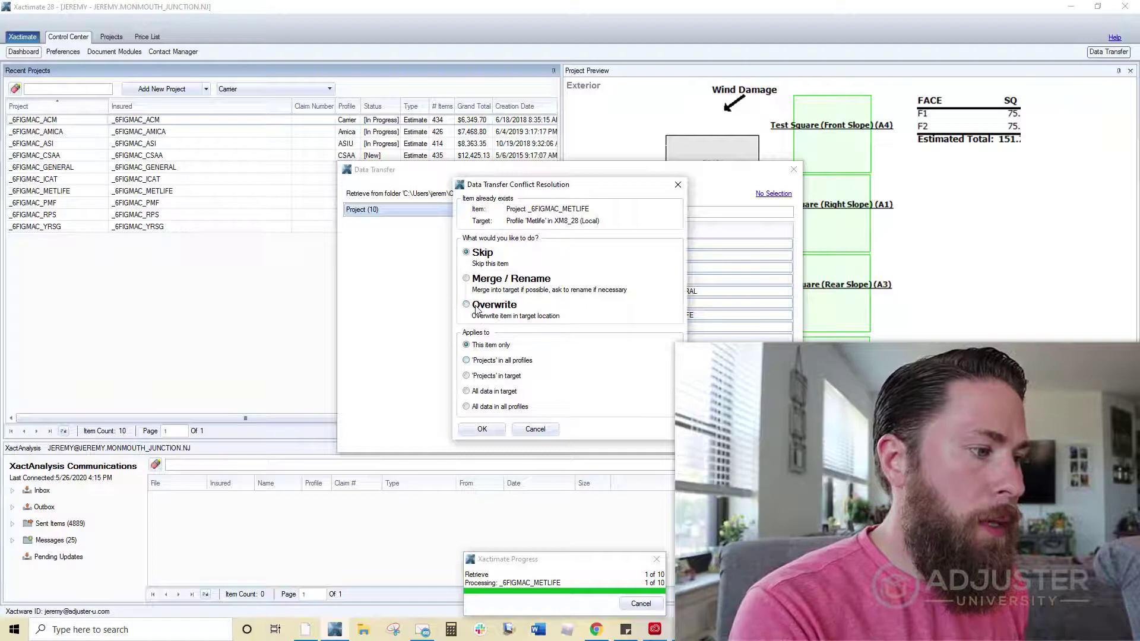
click(477, 429)
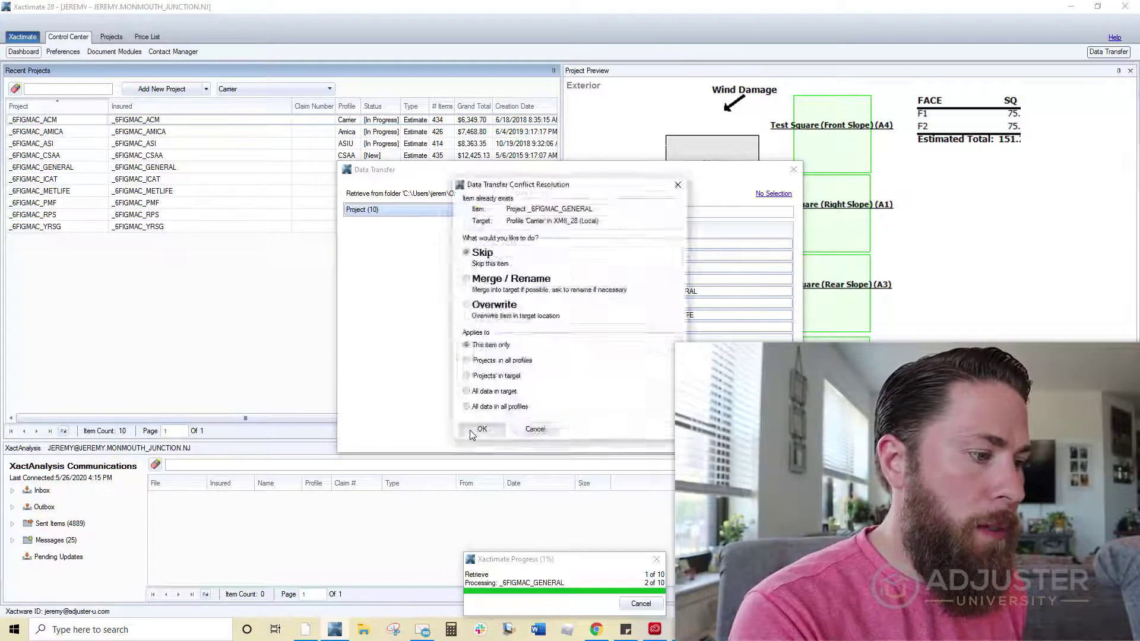
click(470, 430)
click(470, 431)
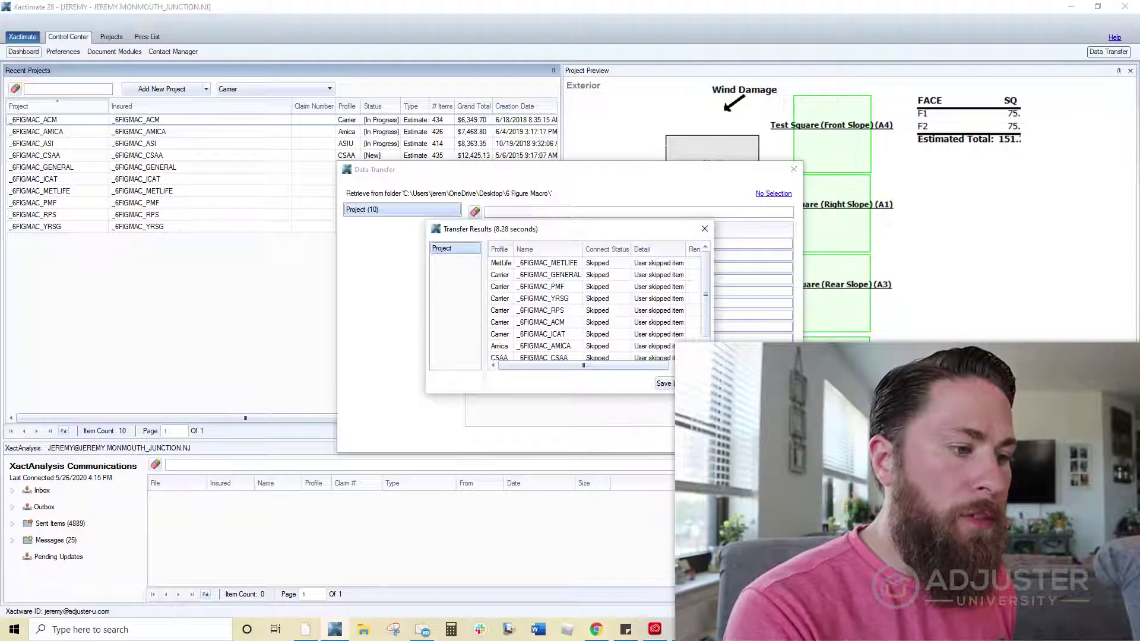
key(Escape)
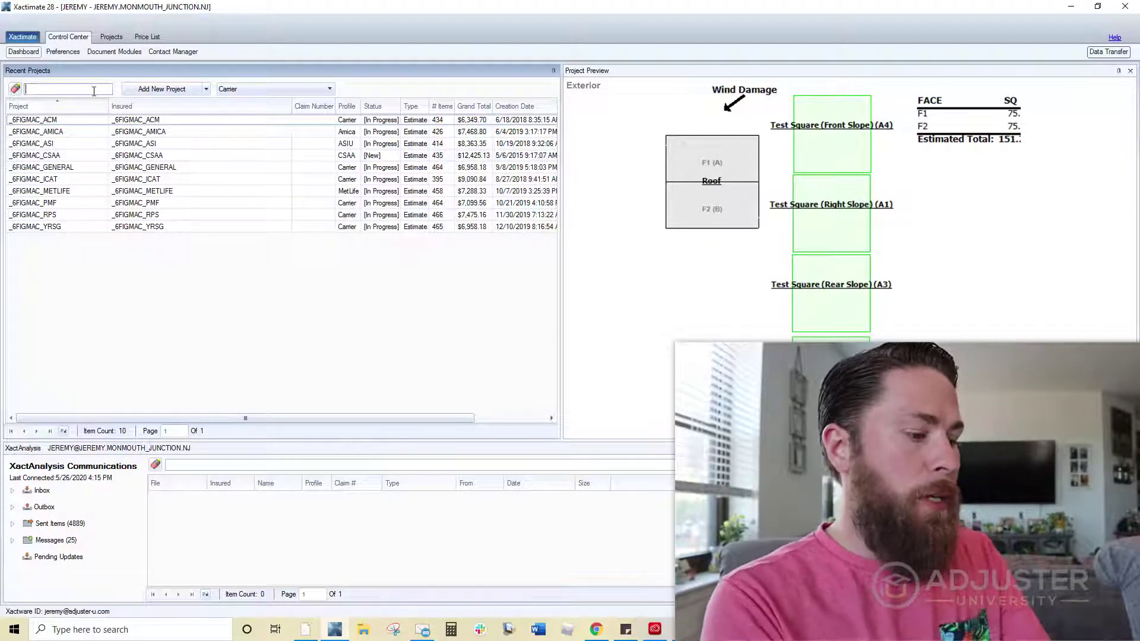
Search Recent Projects for JOHN_DOE and open the JOHN_DOE2 estimate
click(93, 91)
text(JOHN_DUE)
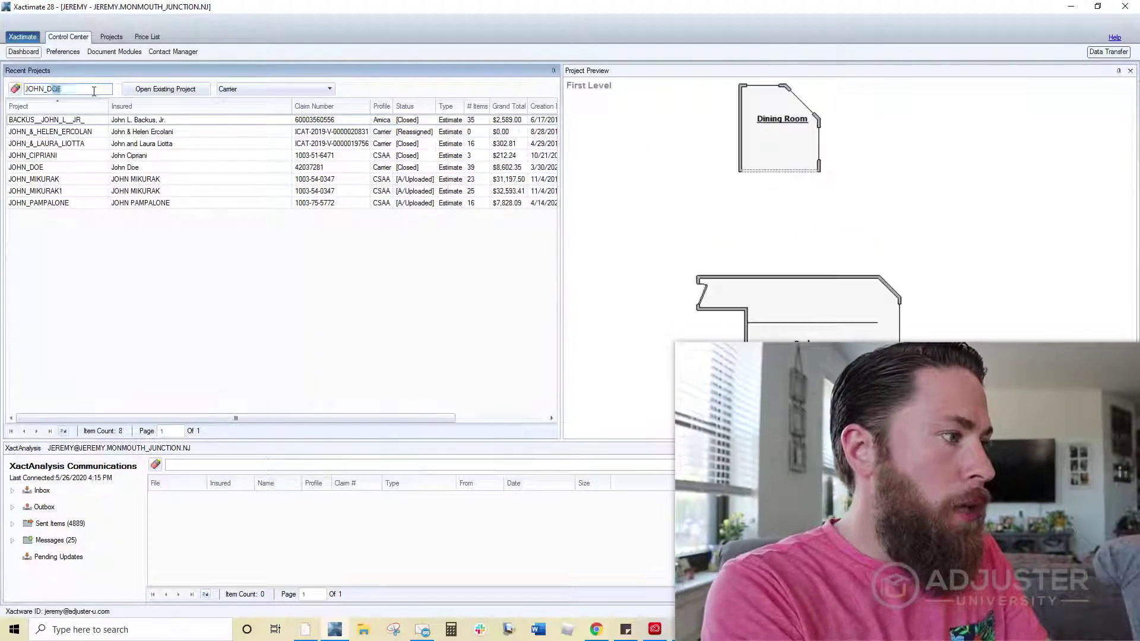
key(BackSpace)
key(BackSpace)
text(OE)
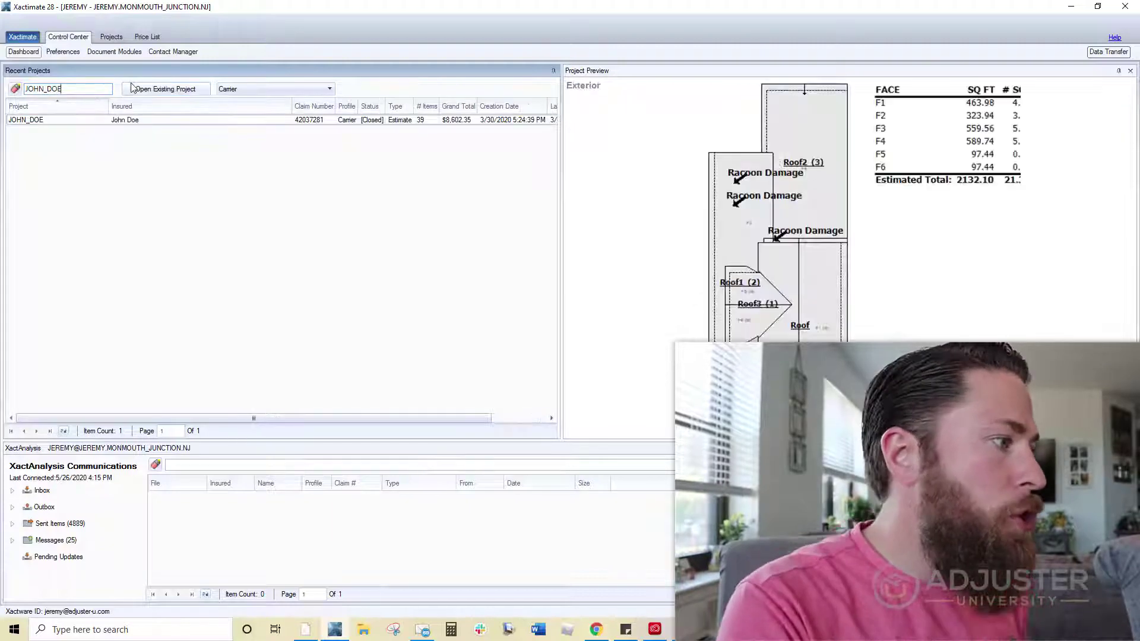
key(BackSpace)
key(BackSpace)
key(BackSpace)
key(BackSpace)
key(BackSpace)
key(BackSpace)
key(BackSpace)
key(BackSpace)
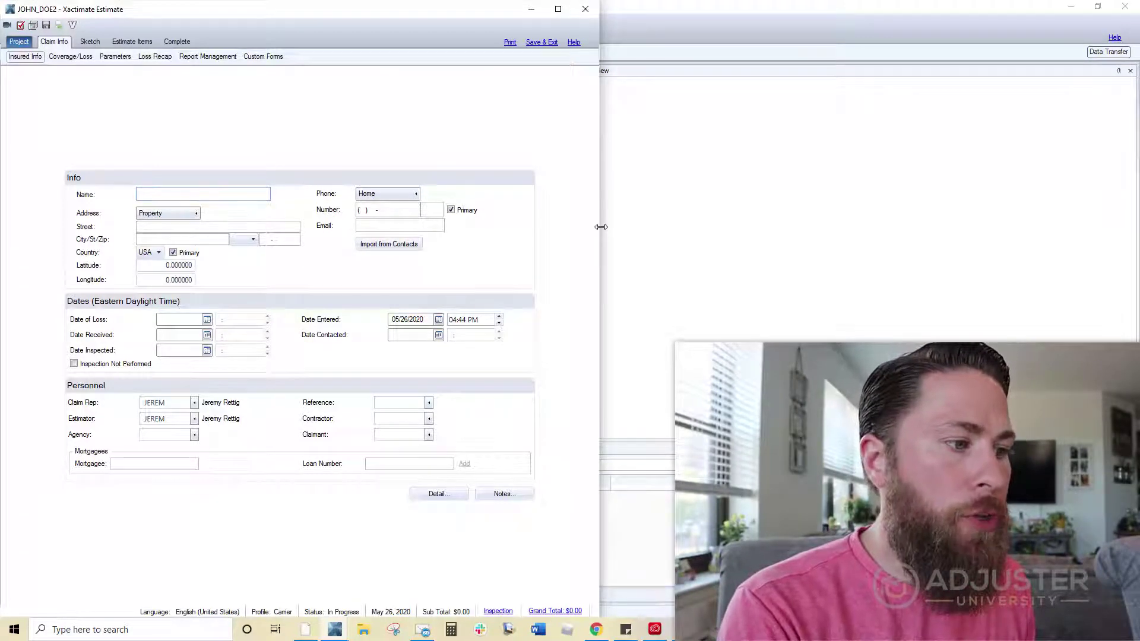
Widen the estimate window and enter the insured's name in Claim Info
drag(598, 224, 954, 320)
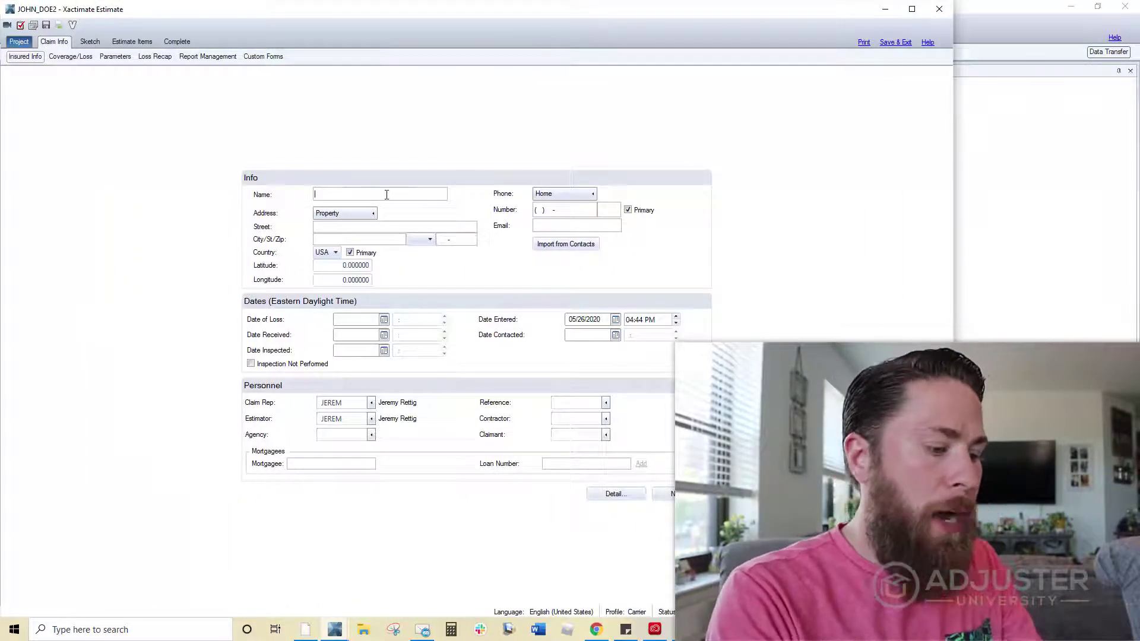
text(John Doe)
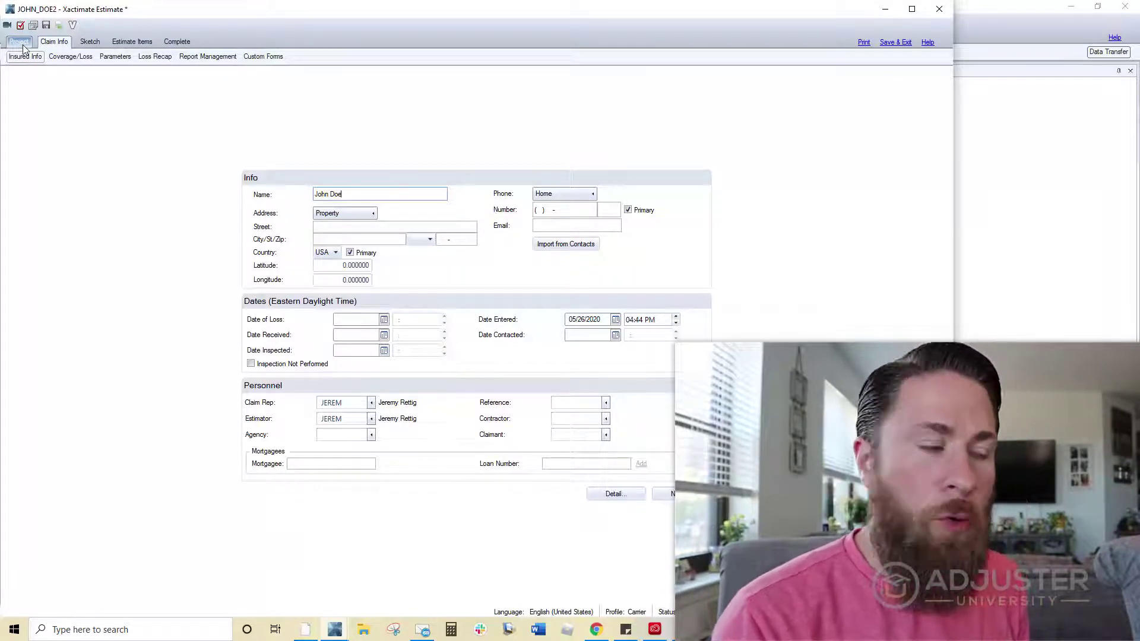
click(20, 42)
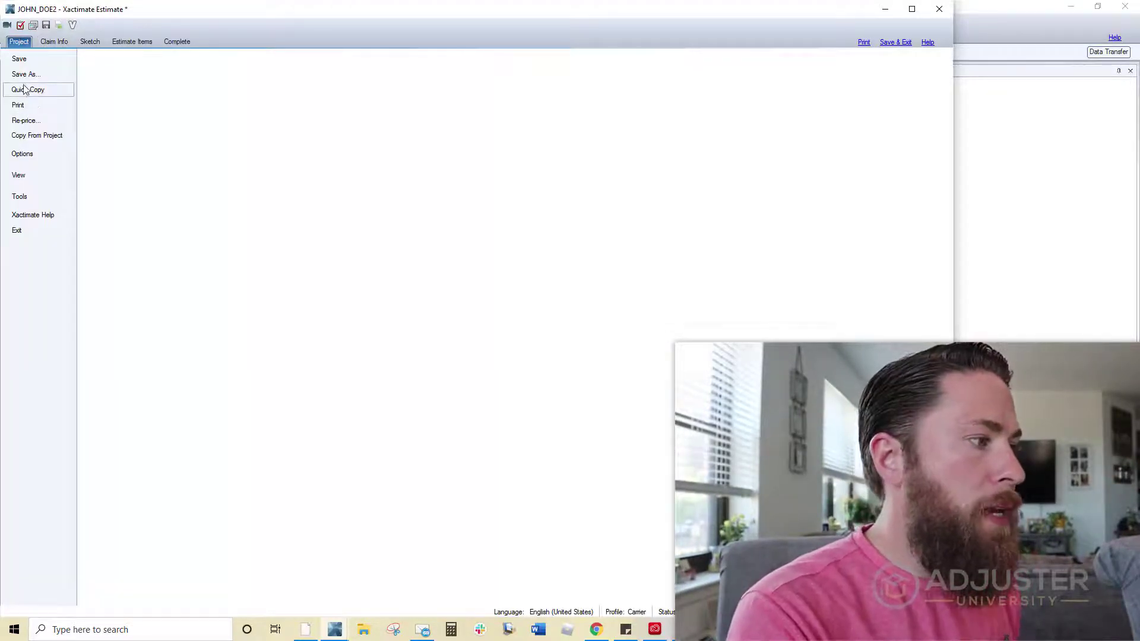
Copy the Scope section from _6FIGMAC_GENERAL into this estimate
click(28, 137)
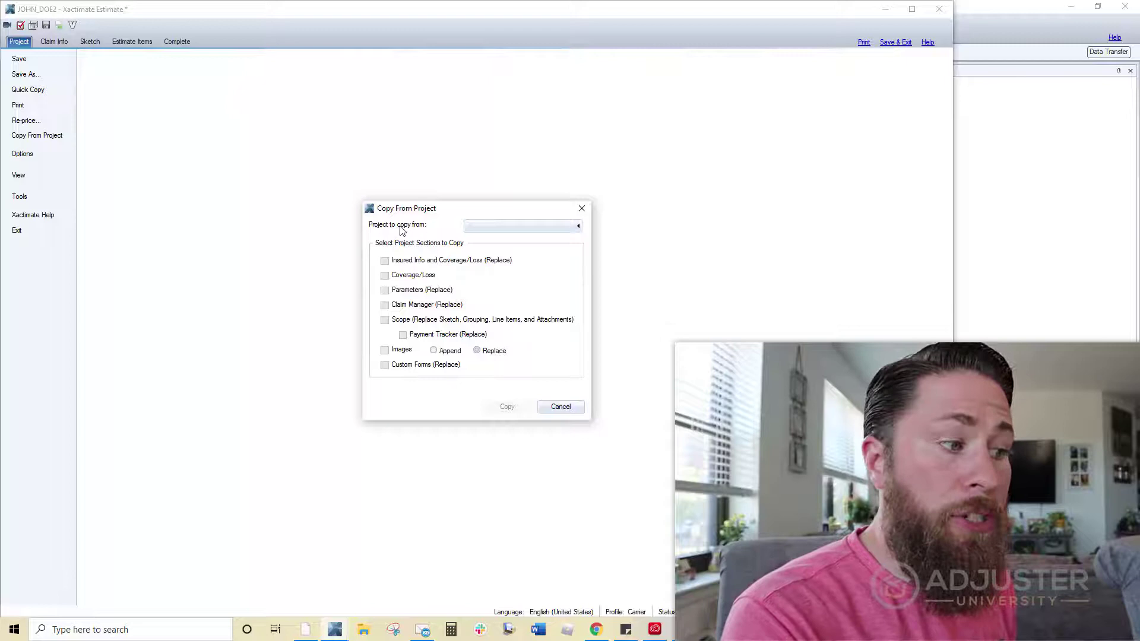
click(504, 230)
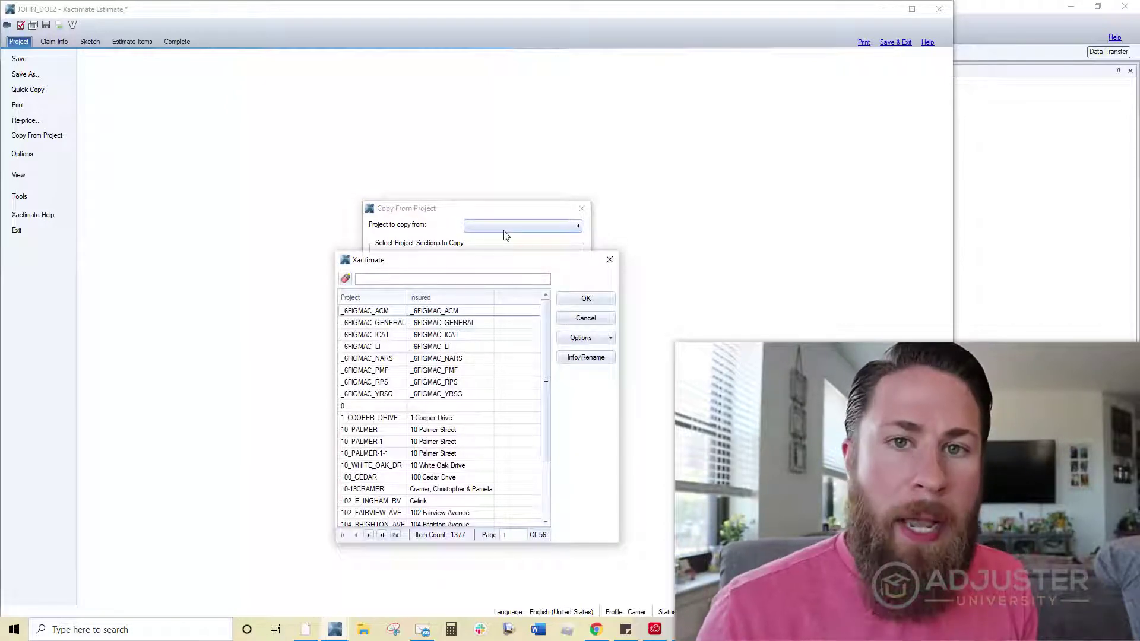
double_click(374, 323)
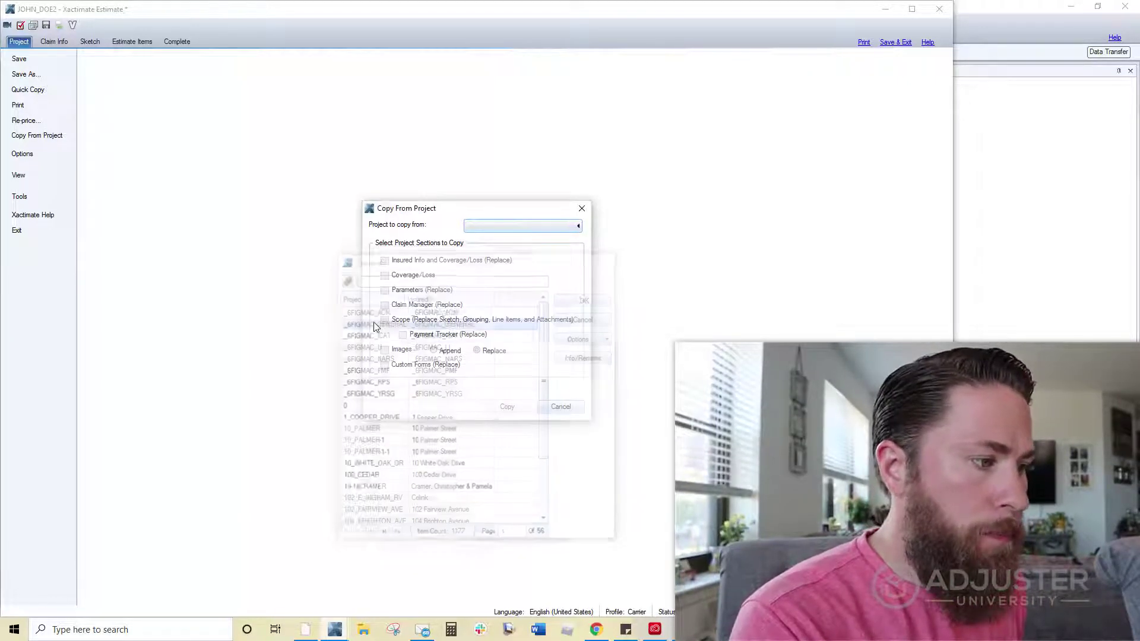
click(406, 324)
click(514, 409)
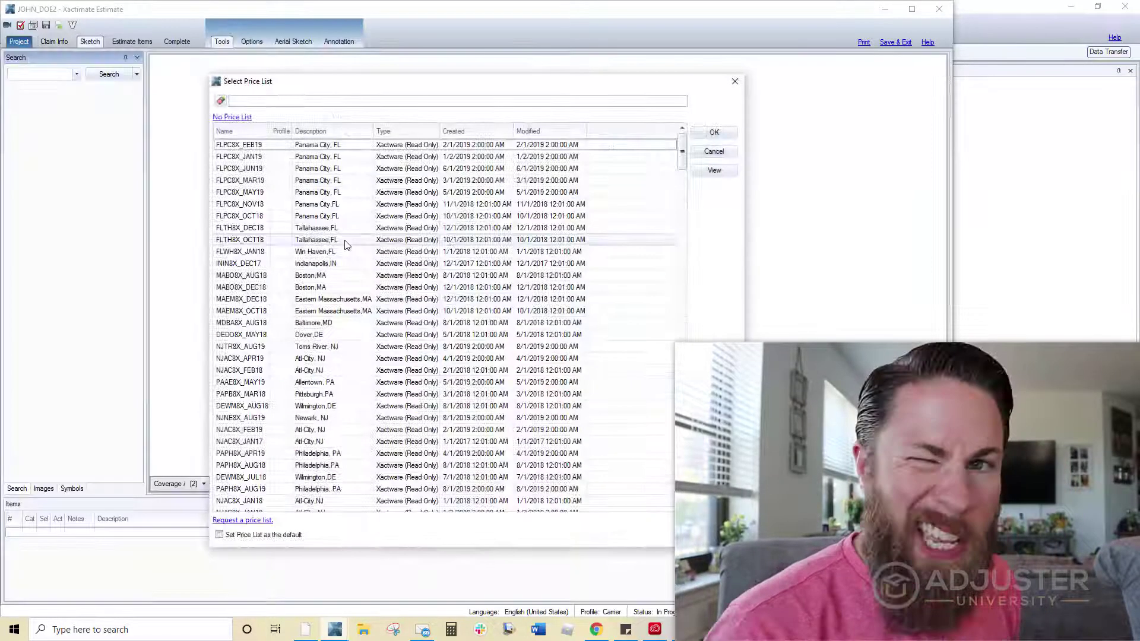
Set the FLWH8X_JAN18 price list with 8% sales tax, declining re-pricing
double_click(338, 241)
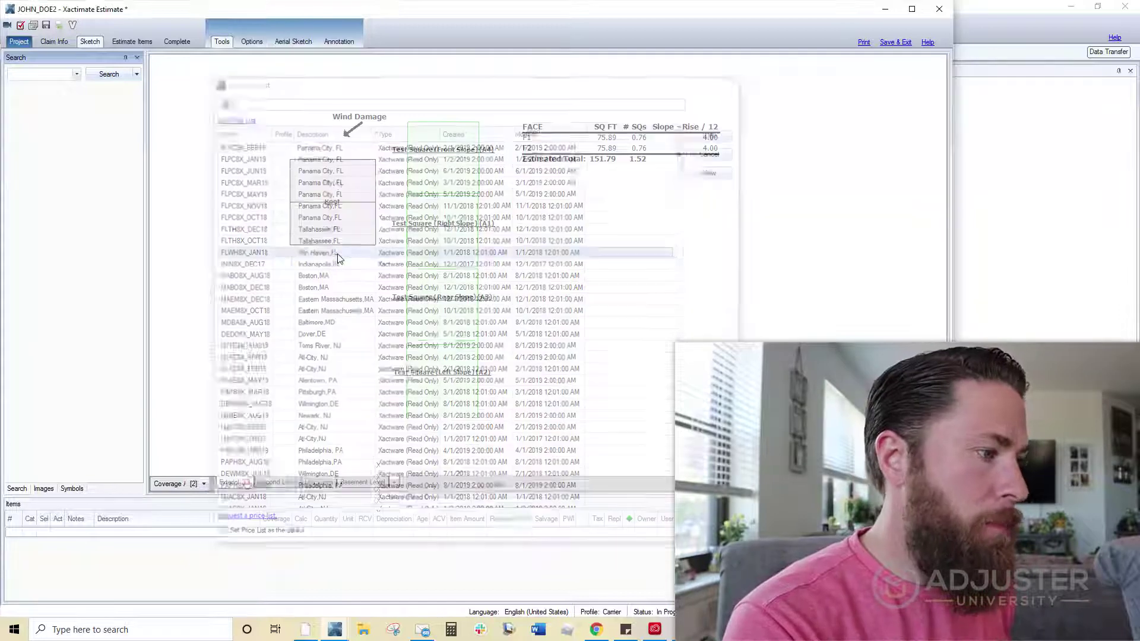
double_click(442, 382)
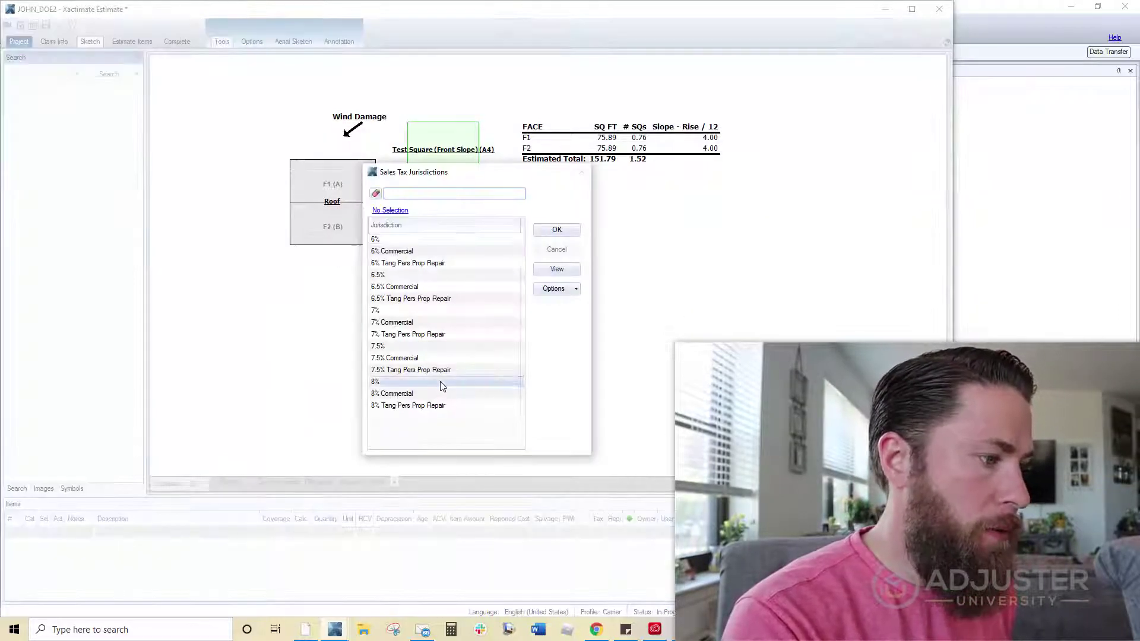
click(497, 332)
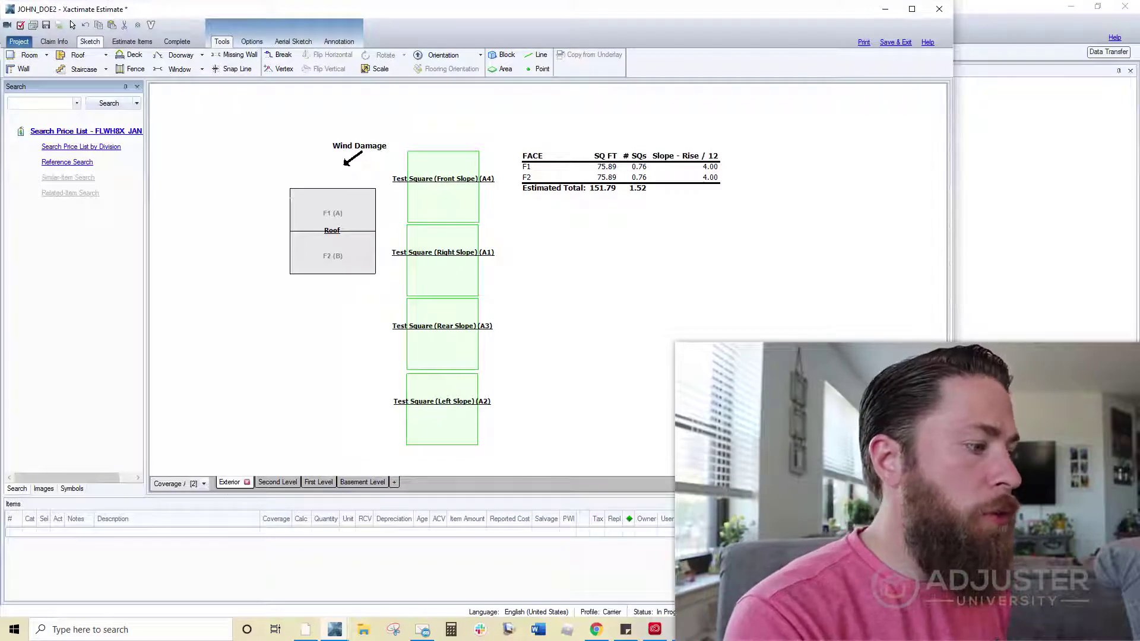
click(209, 484)
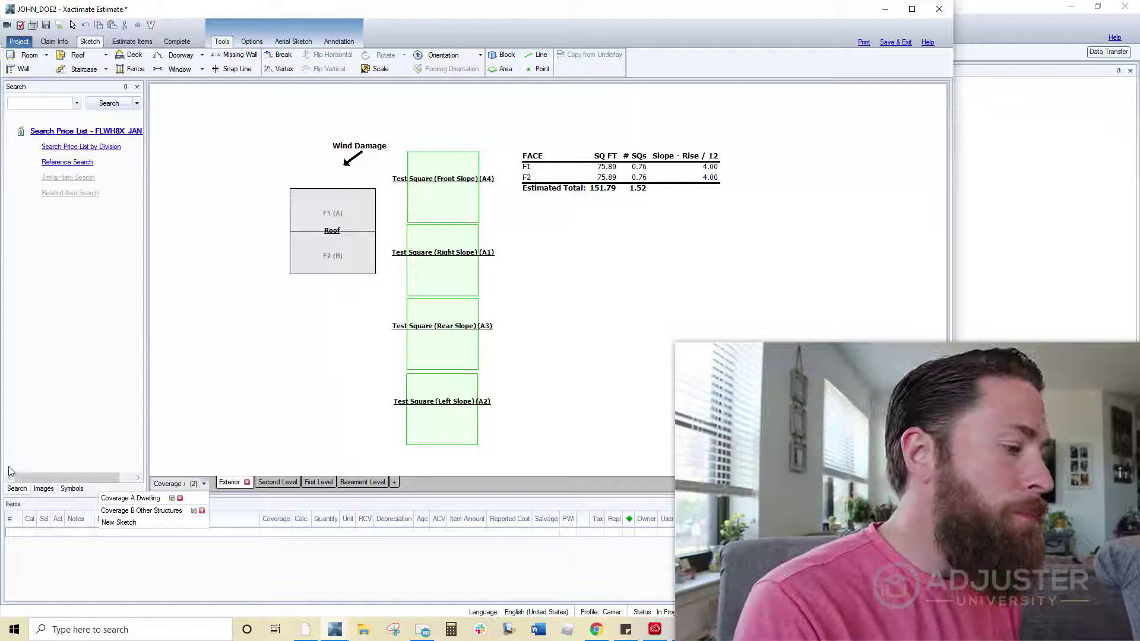
click(231, 466)
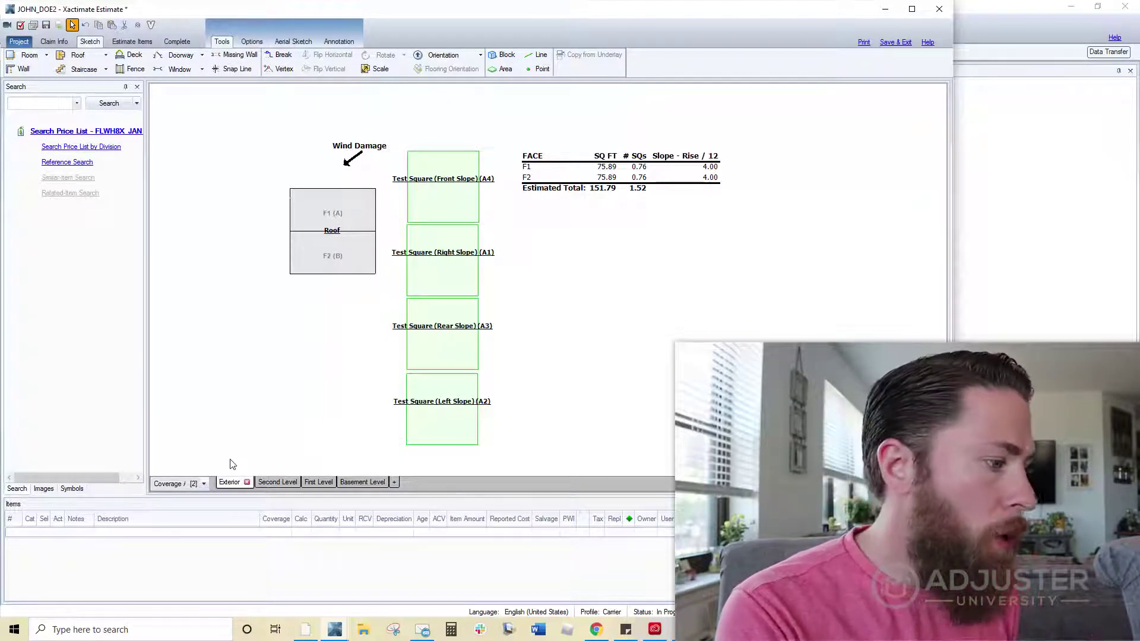
Delete the First Level and Basement Level from the sketch
click(318, 483)
click(328, 482)
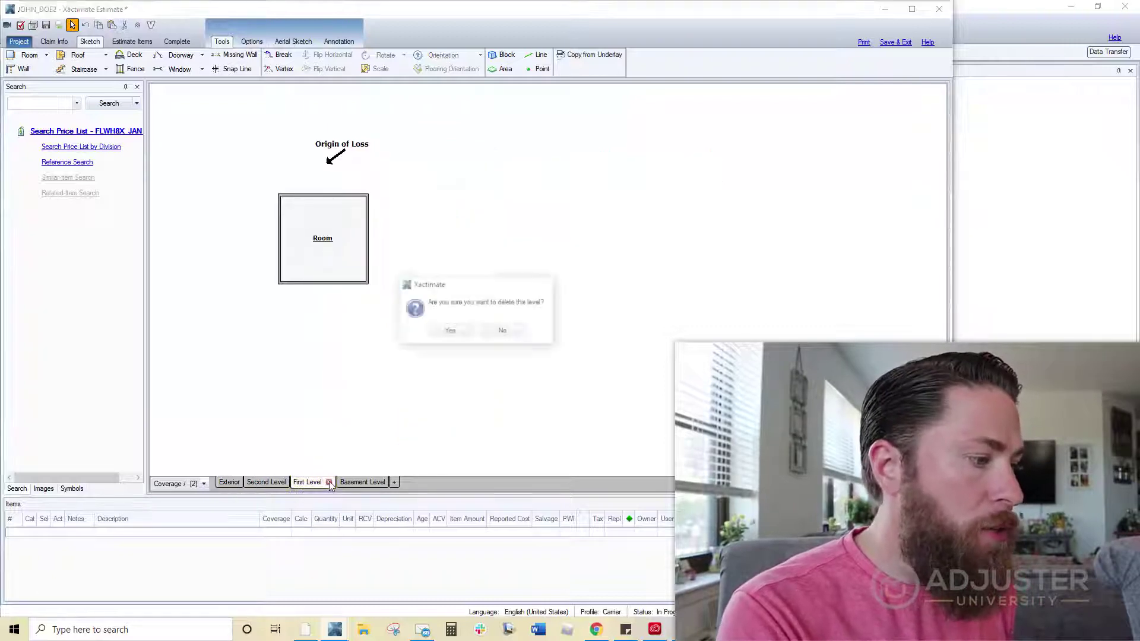
click(450, 332)
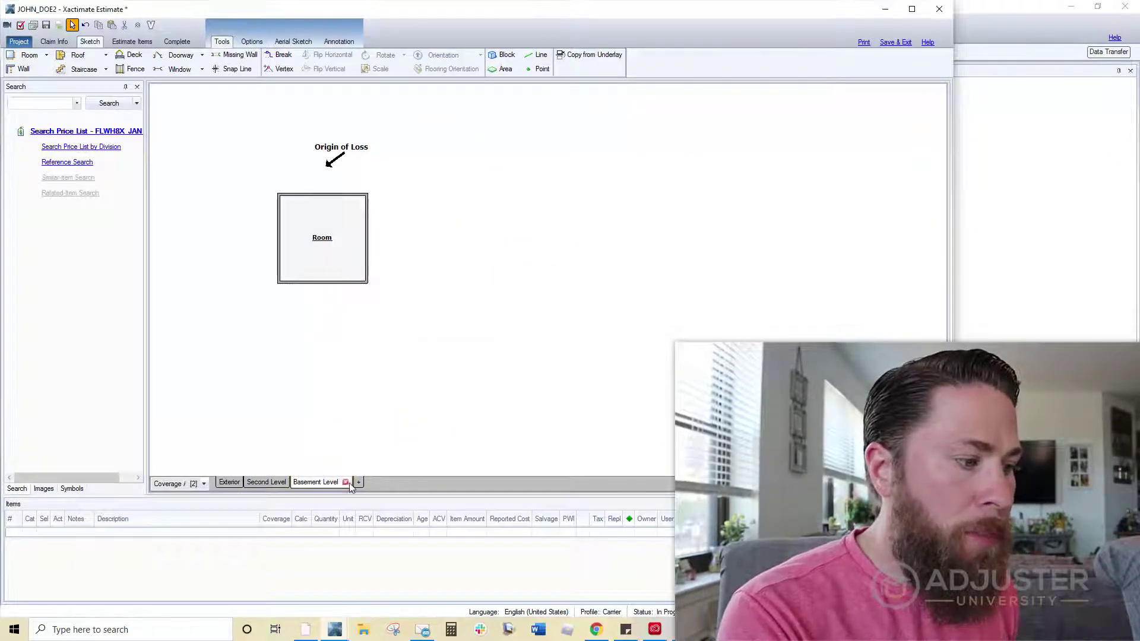
click(460, 332)
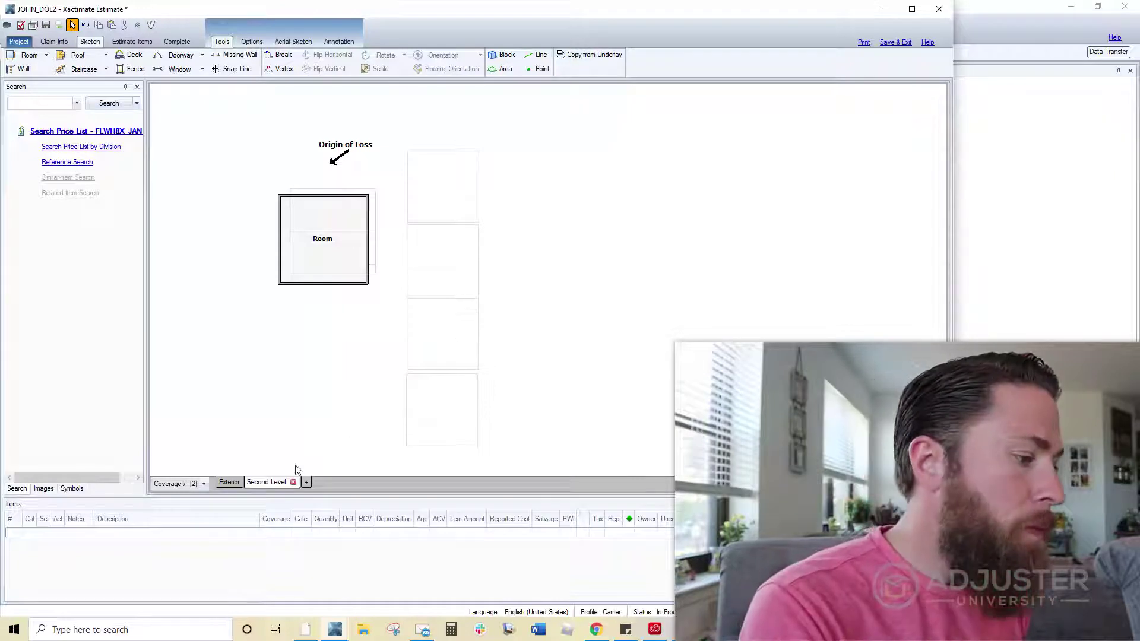
Delete the Coverage B Other Structures sketch document
click(224, 484)
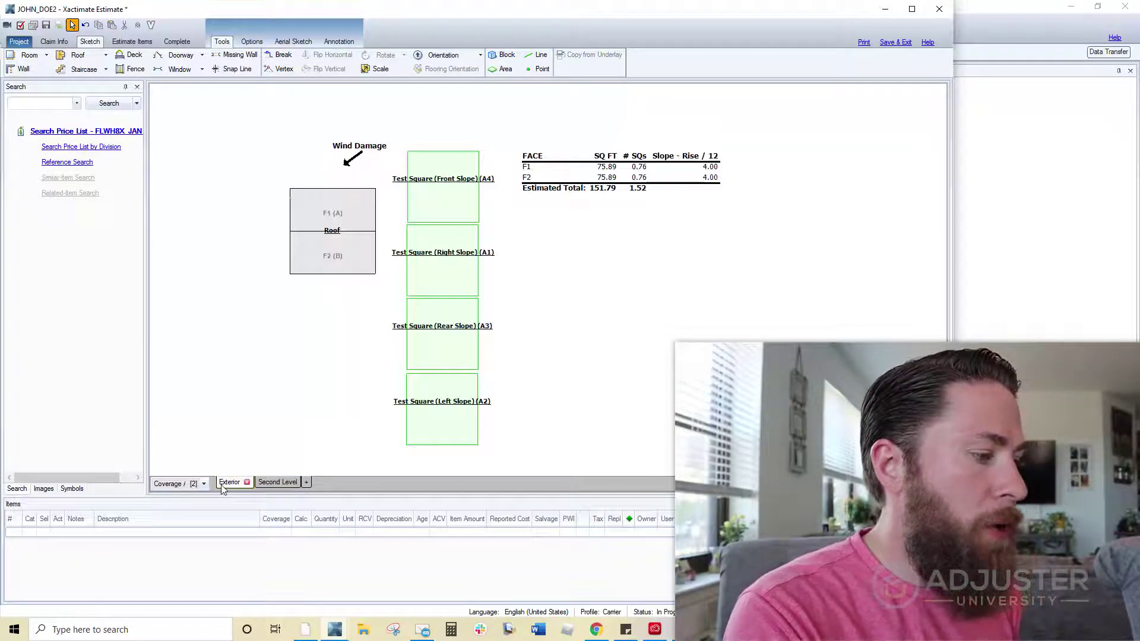
click(270, 482)
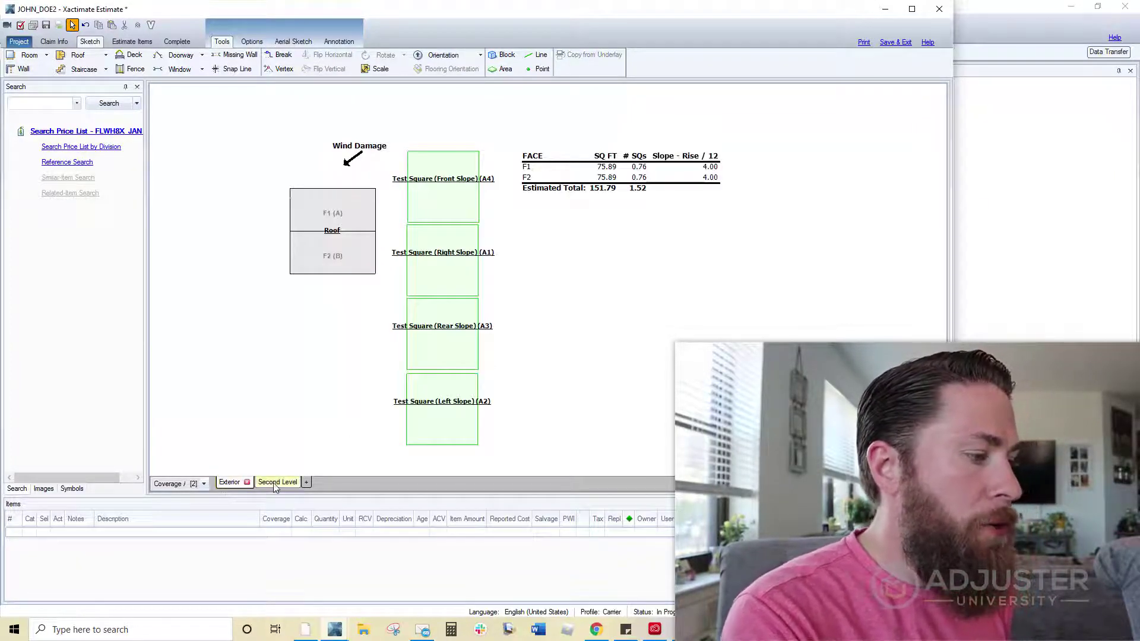
click(204, 484)
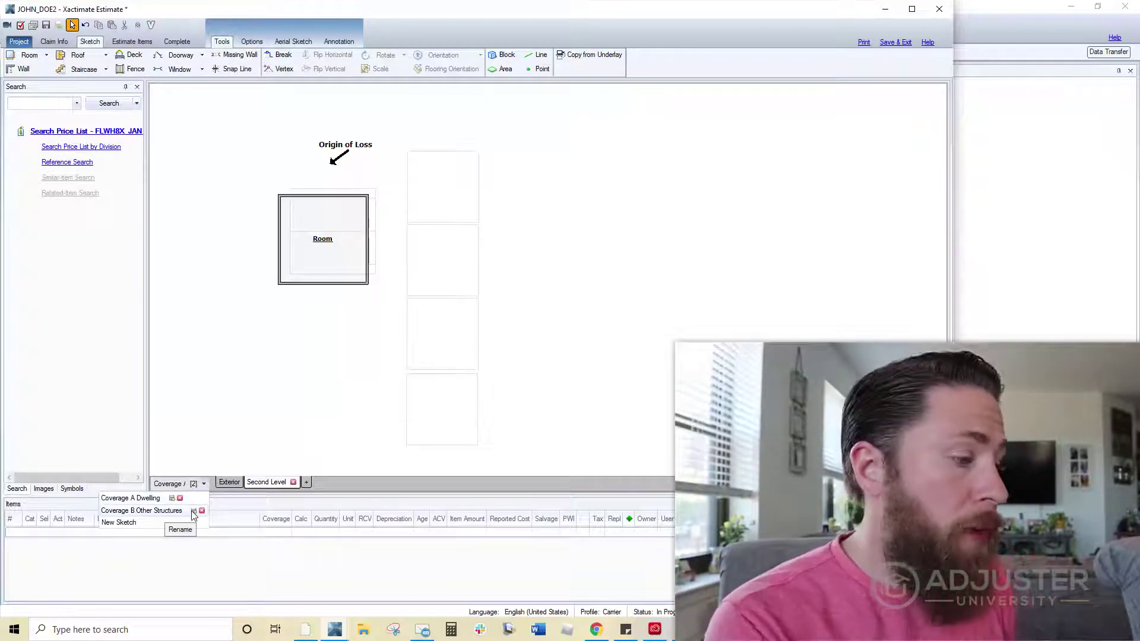
click(202, 511)
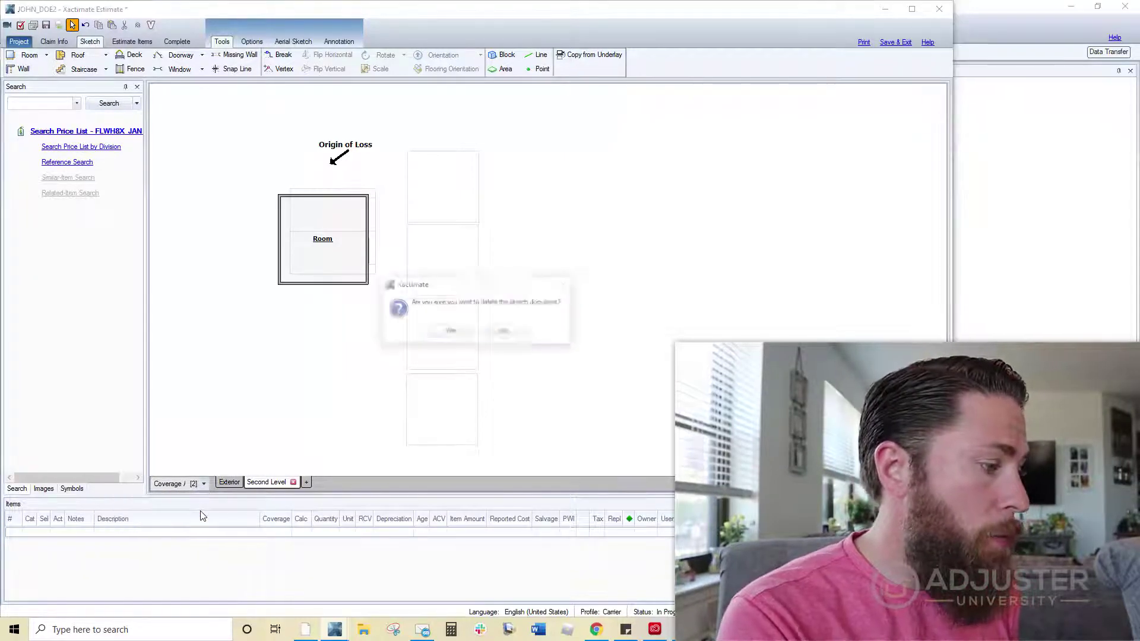
click(445, 332)
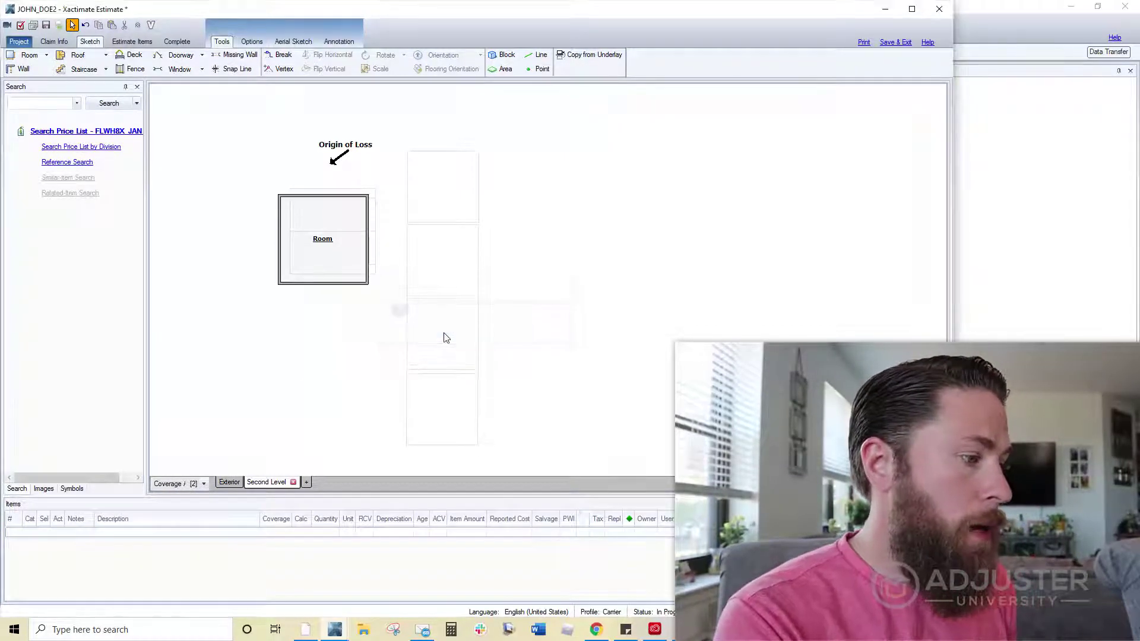
Delete the unused Exterior groups through Tree Removal plus the Right, Rear and Left Elevations
click(132, 41)
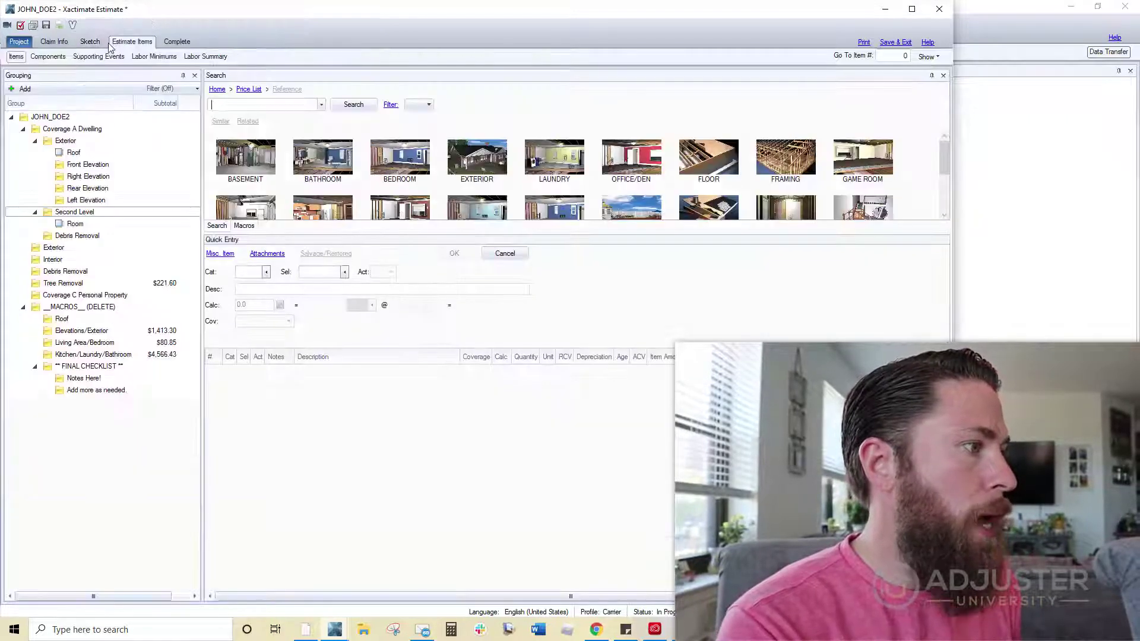
click(73, 248)
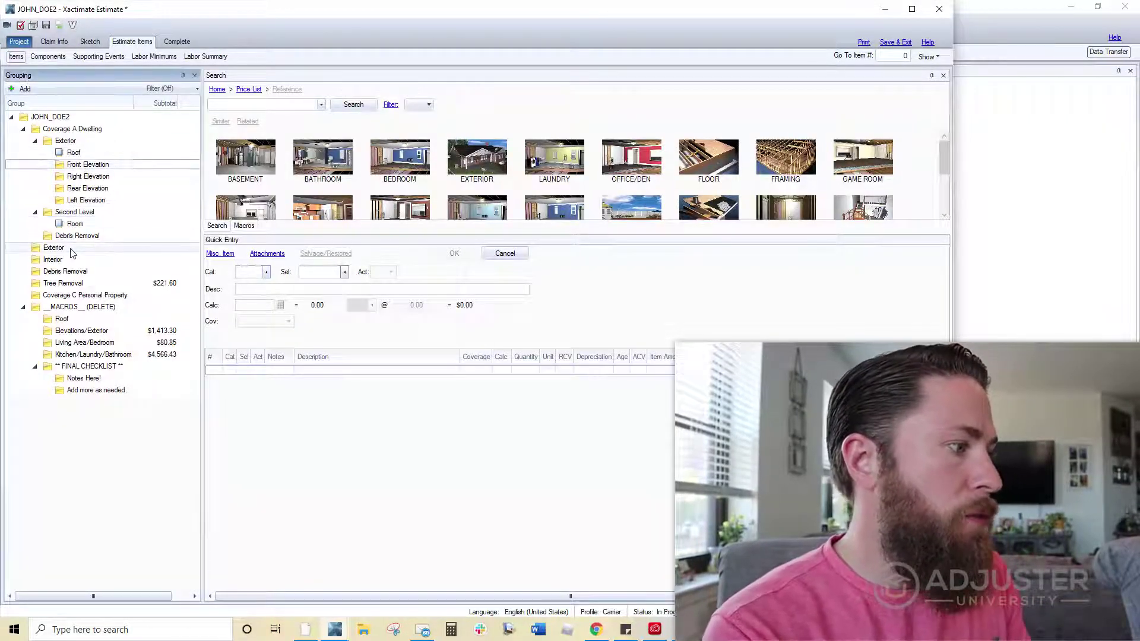
shift+click(62, 283)
key(Delete)
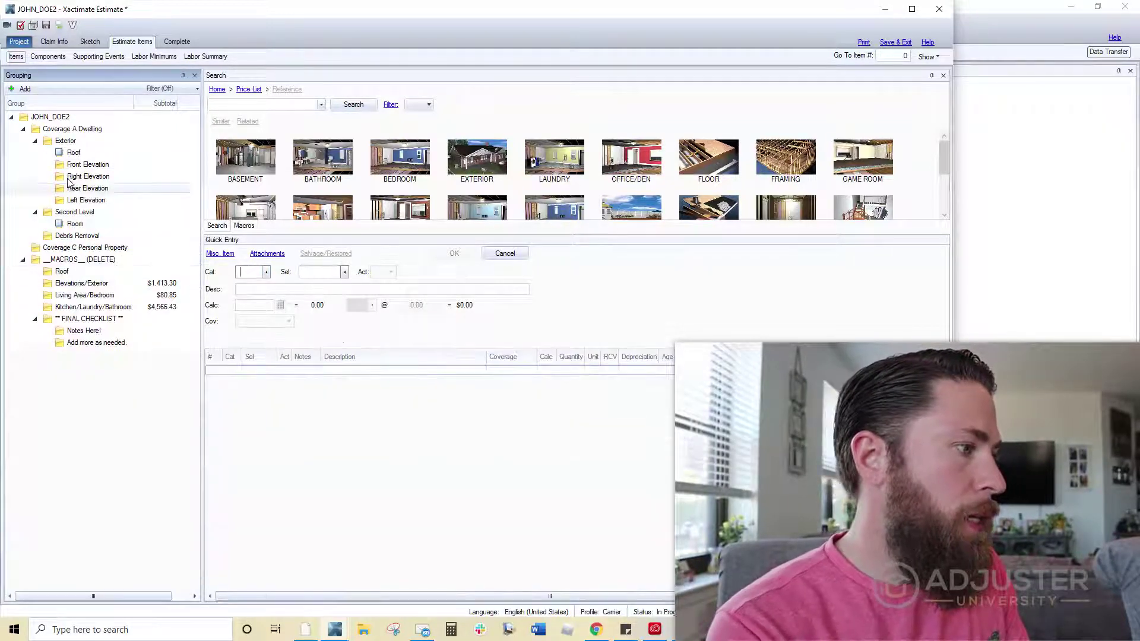
drag(68, 179, 70, 203)
key(Delete)
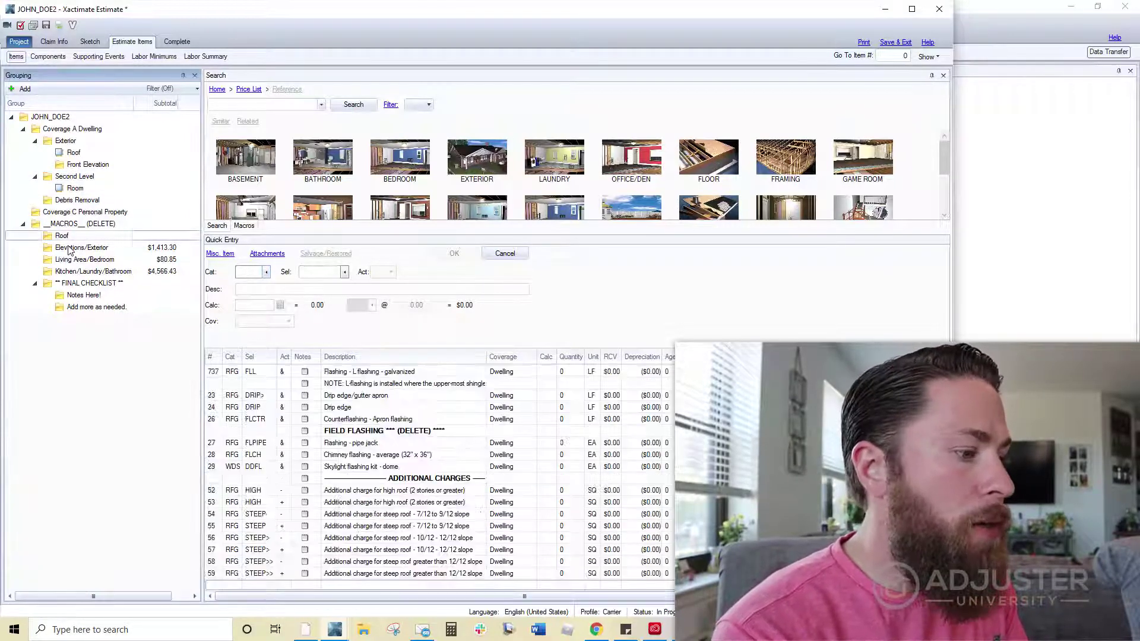
Paste the macro roof line items into the Exterior Roof group
key(ctrl+a)
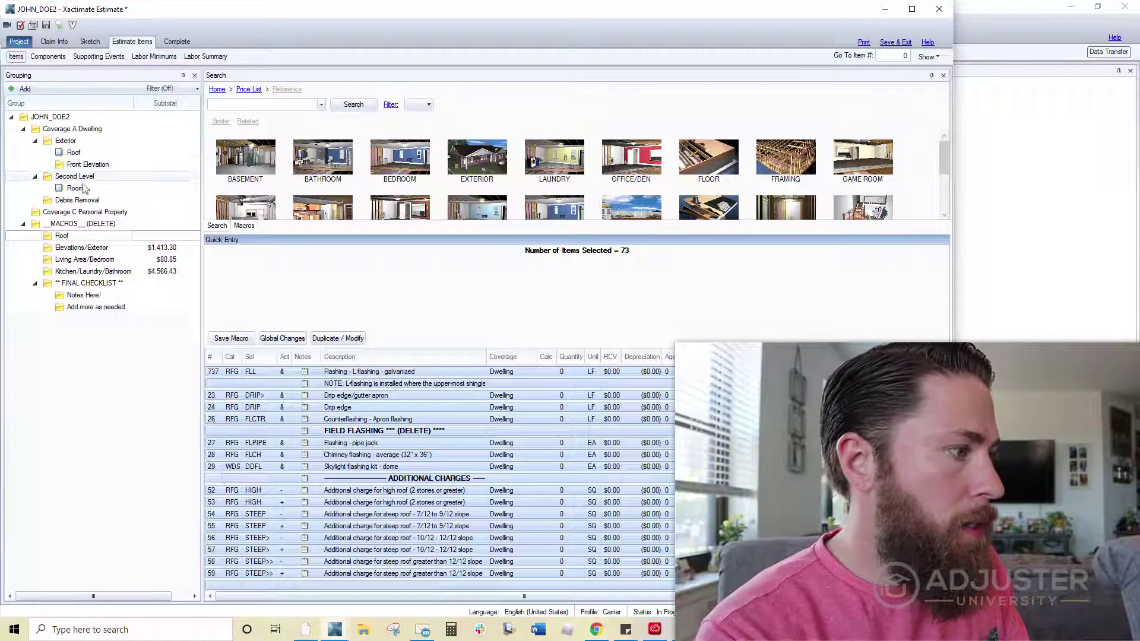
click(74, 153)
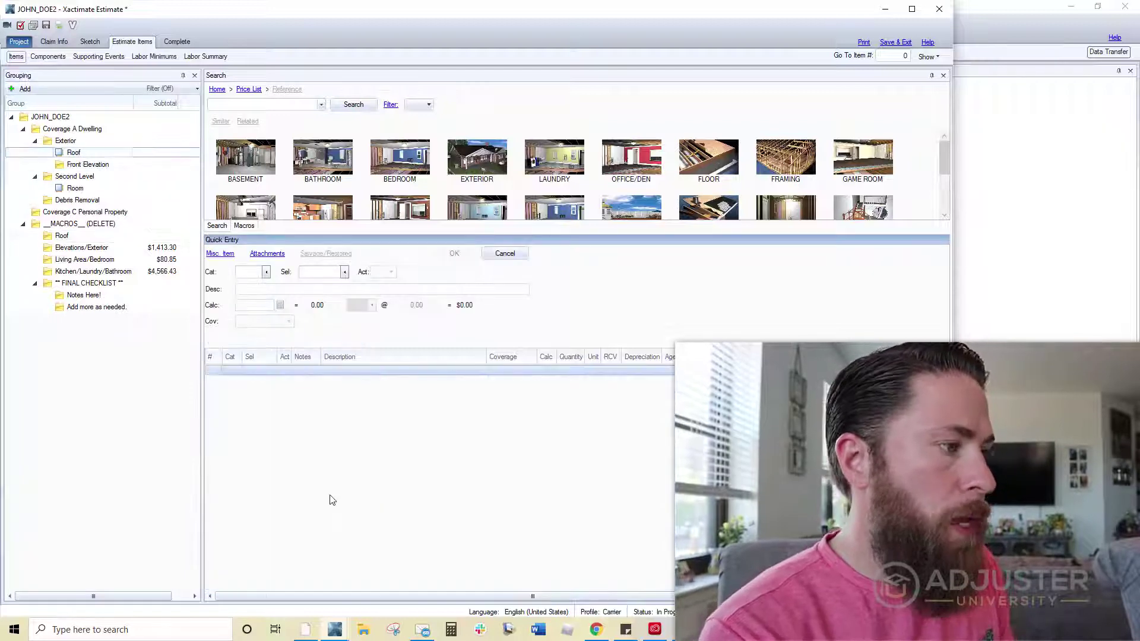
key(ctrl+v)
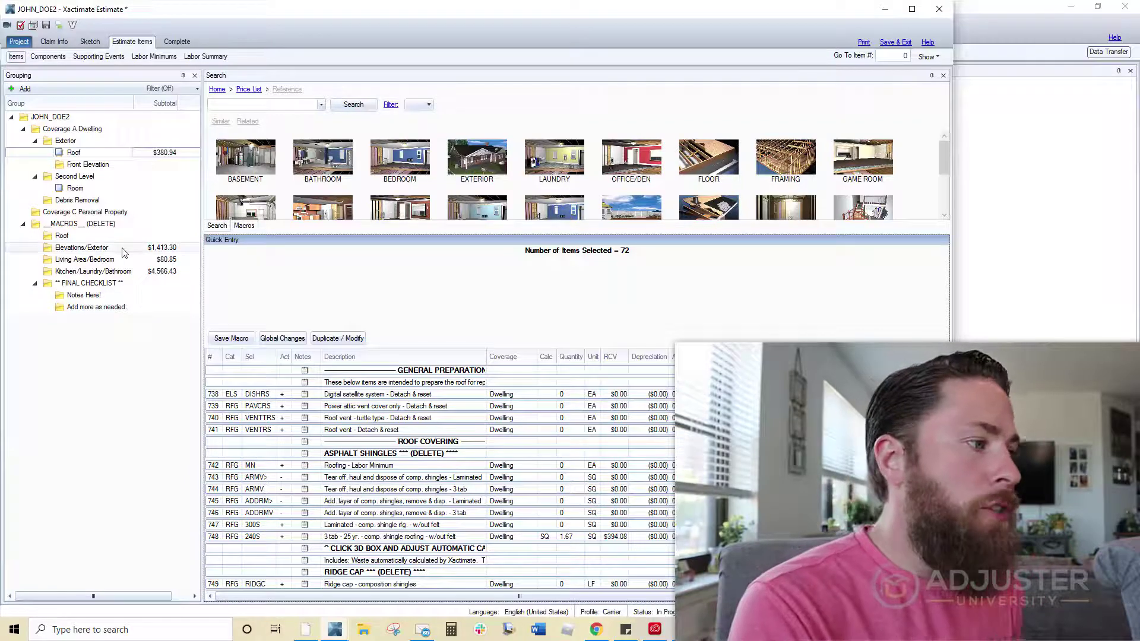
Select the __MACROS__ (DELETE) group for removal
click(263, 102)
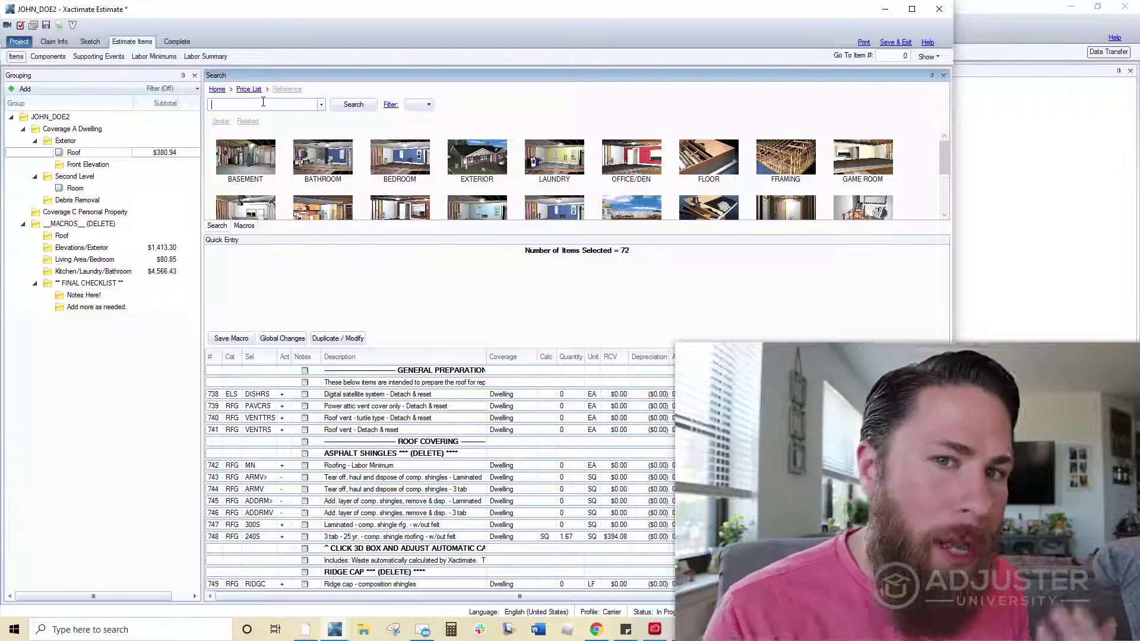
click(263, 101)
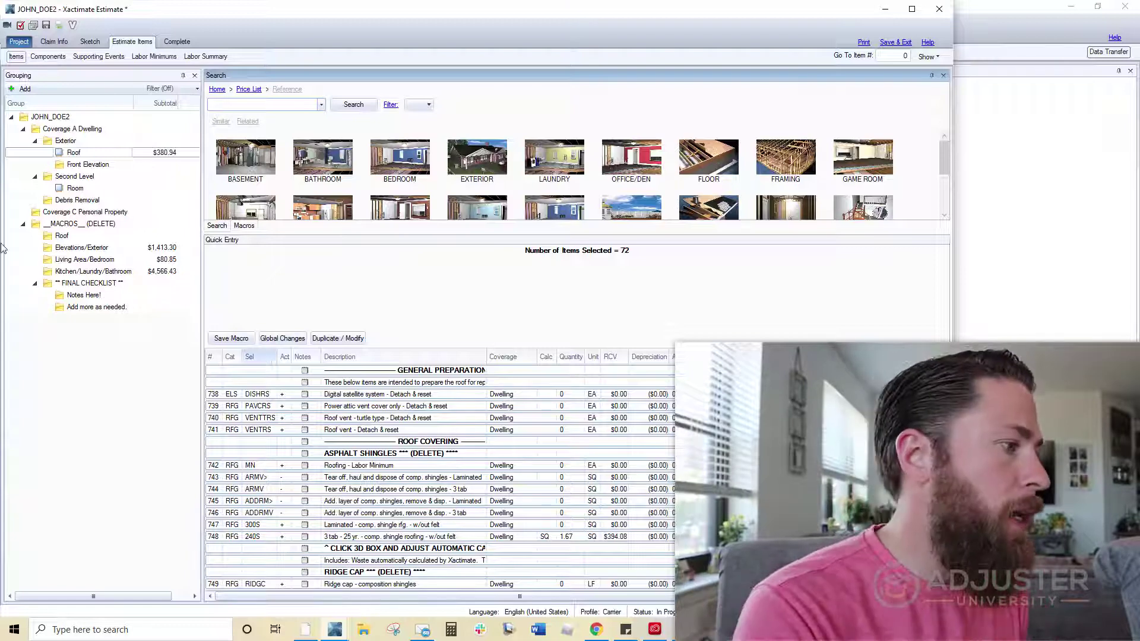
click(89, 224)
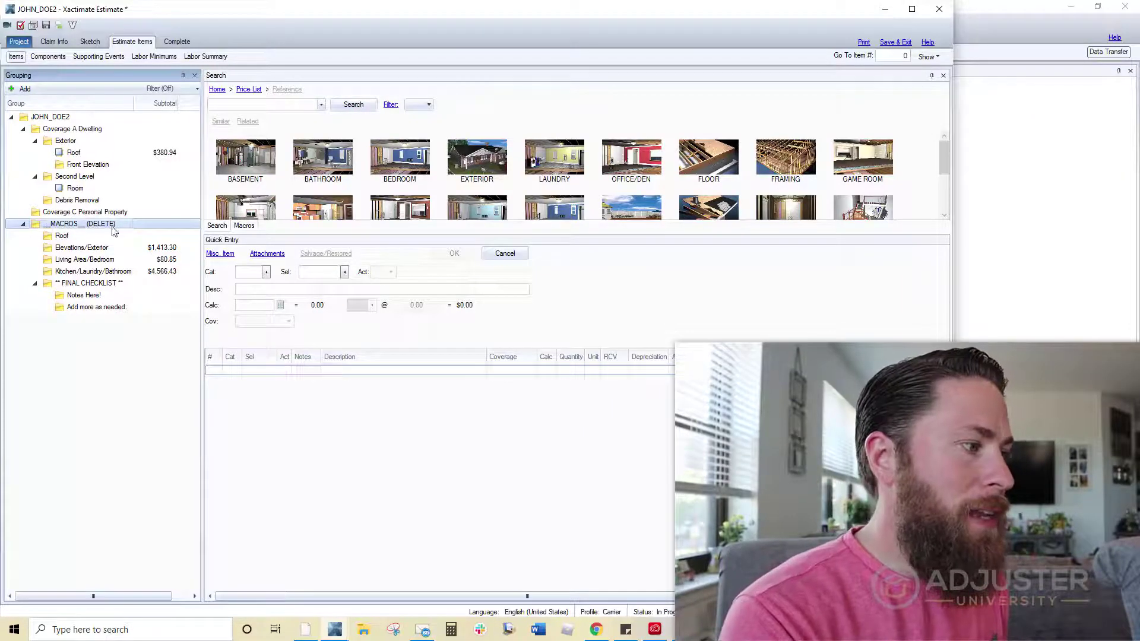
Delete the MACROS (DELETE) group and review the Roof group's line items
key(Delete)
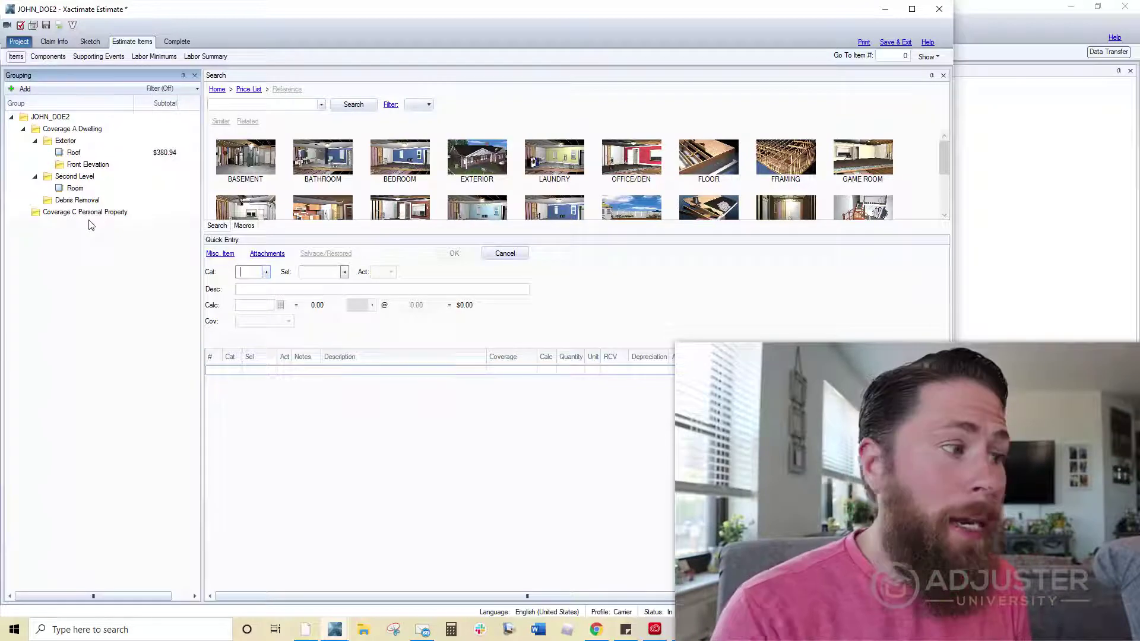
click(73, 153)
scroll(440, 475, up, 10)
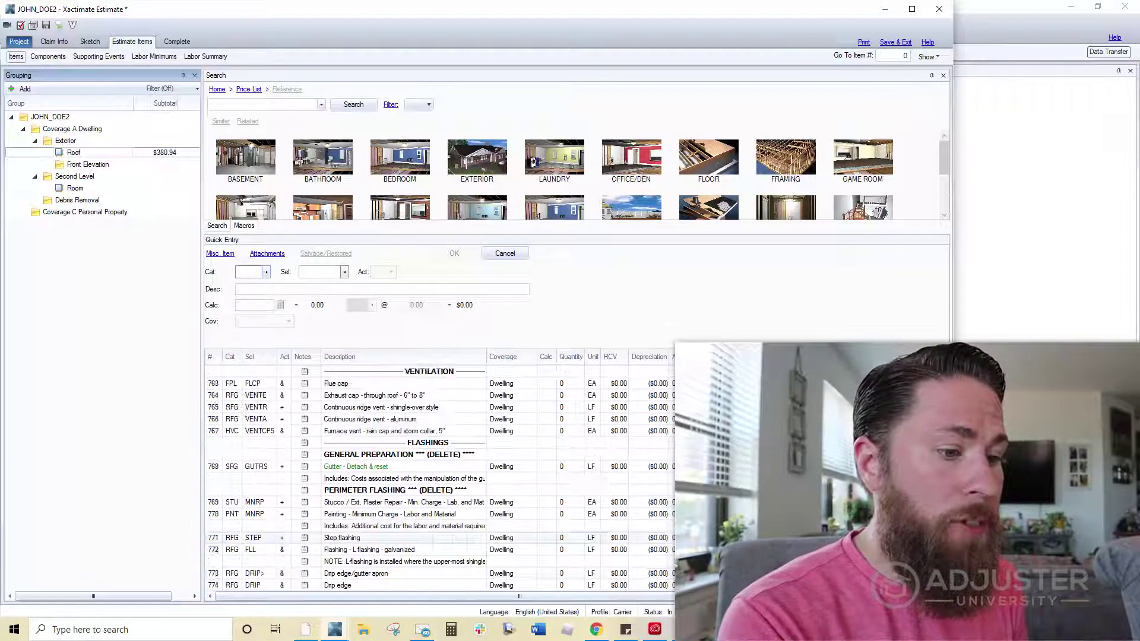
scroll(562, 491, up, 10)
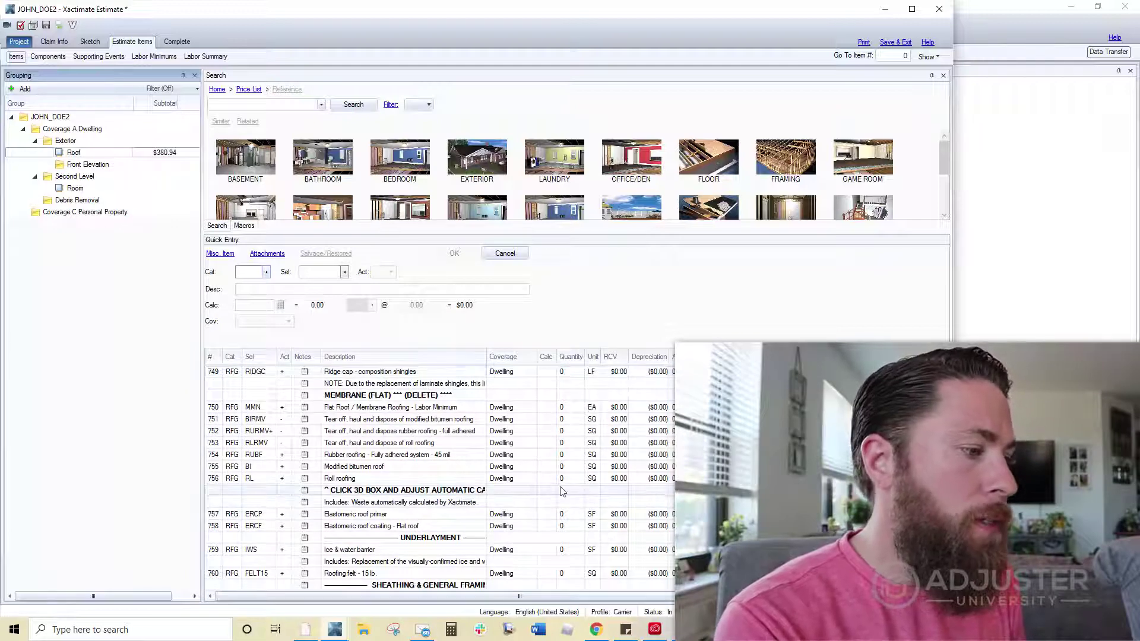
scroll(562, 490, up, 6)
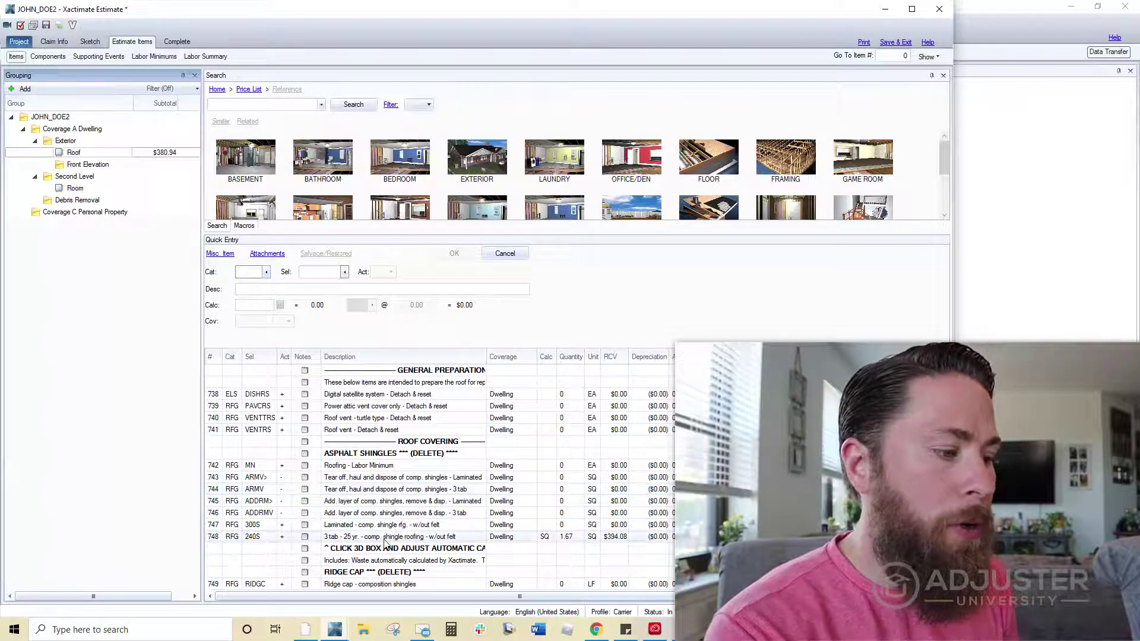
click(380, 547)
scroll(375, 552, down, 1)
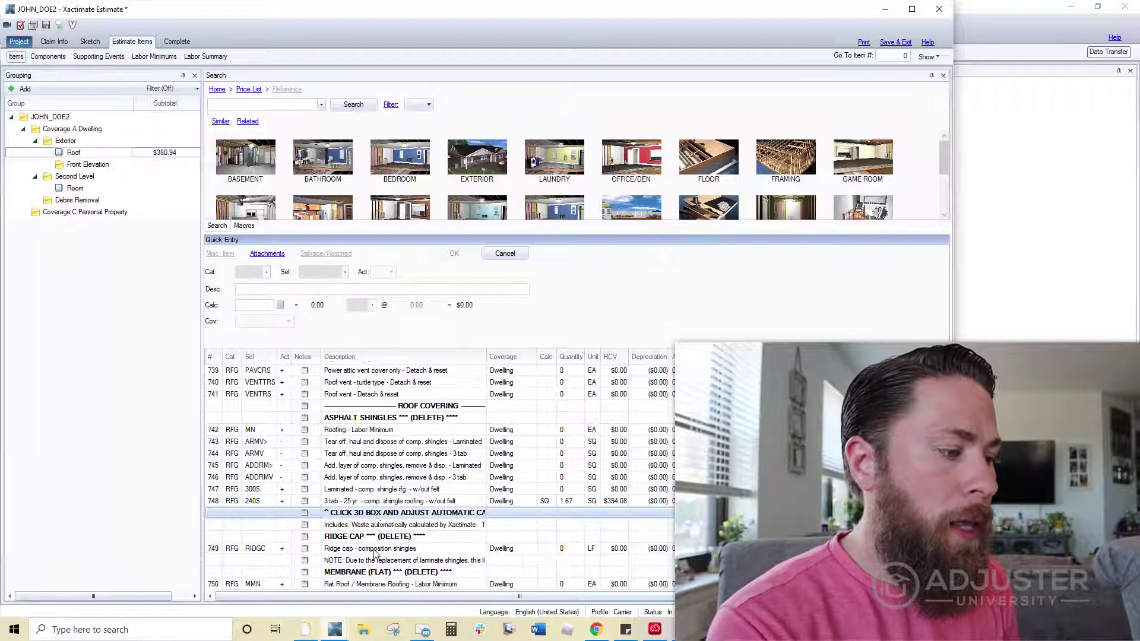
scroll(376, 552, down, 2)
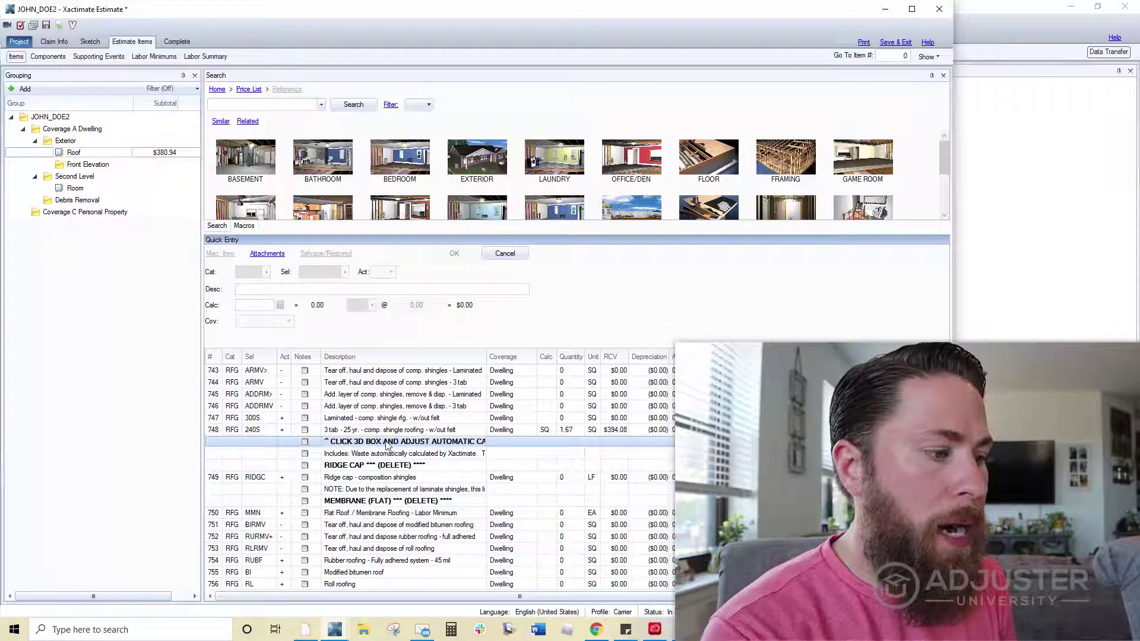
Set the 3-tab 25 yr shingle item's waste to Auto Calculate
click(222, 430)
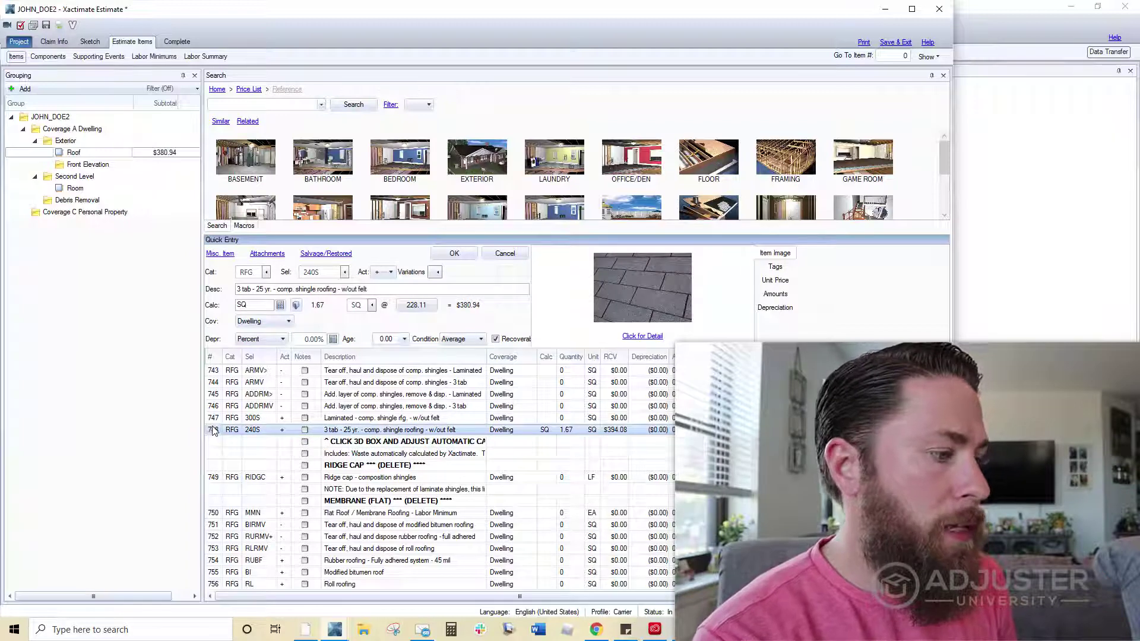
click(297, 305)
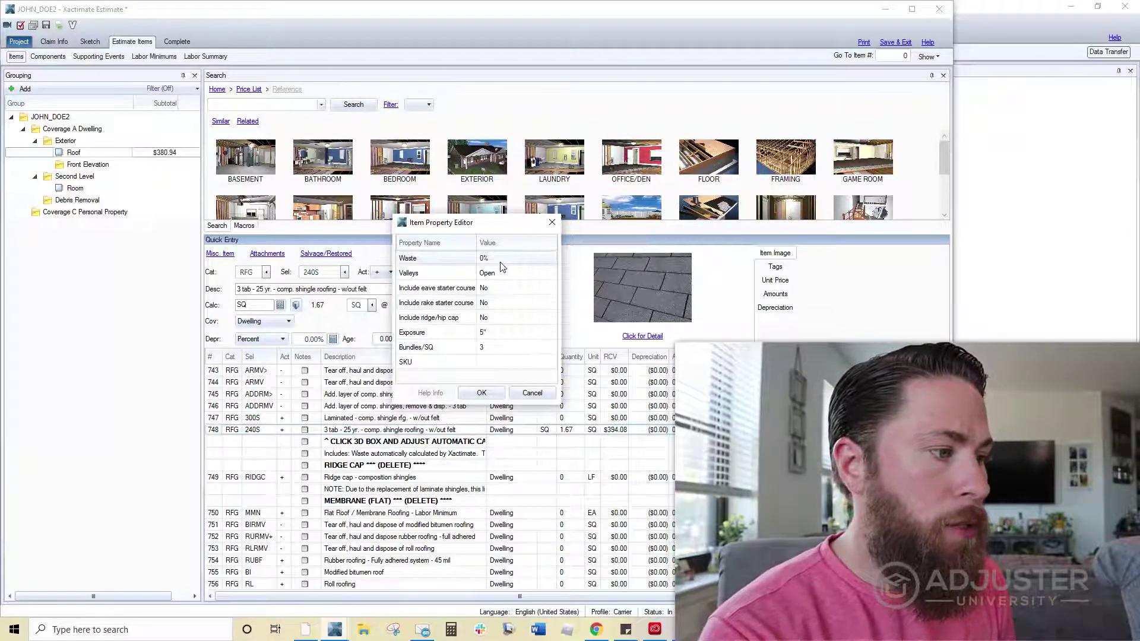
click(501, 261)
click(492, 331)
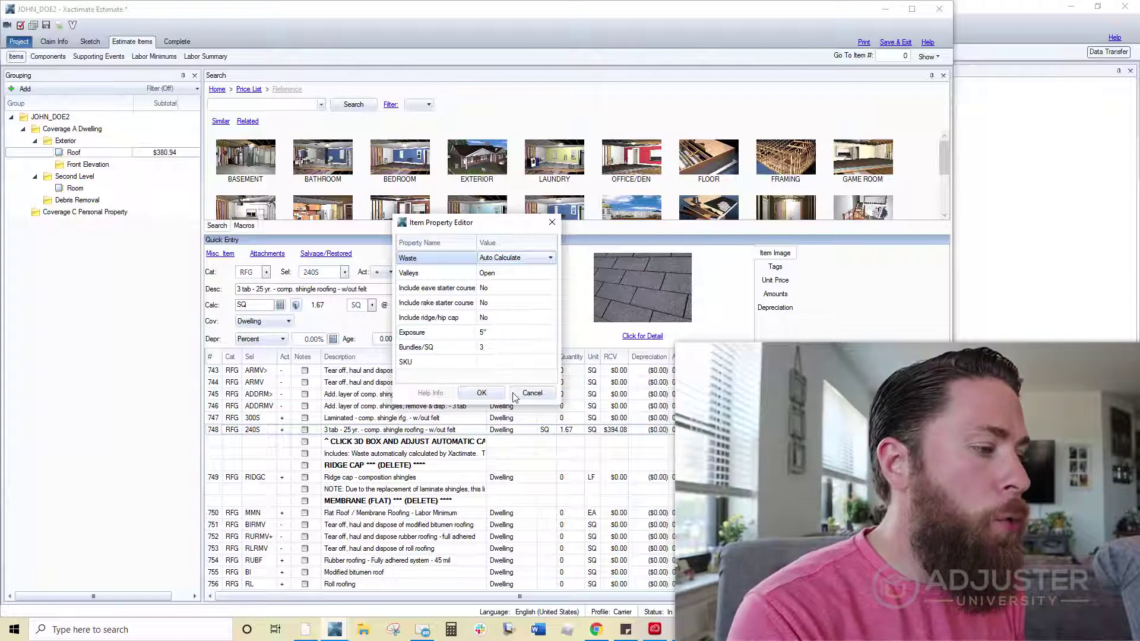
click(482, 392)
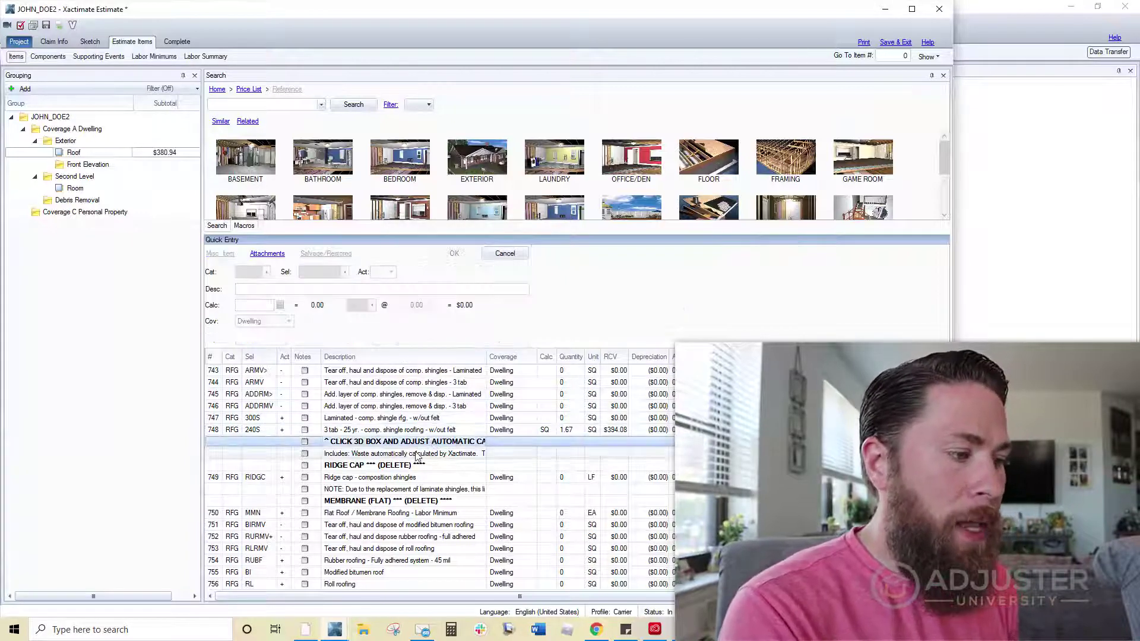
click(338, 452)
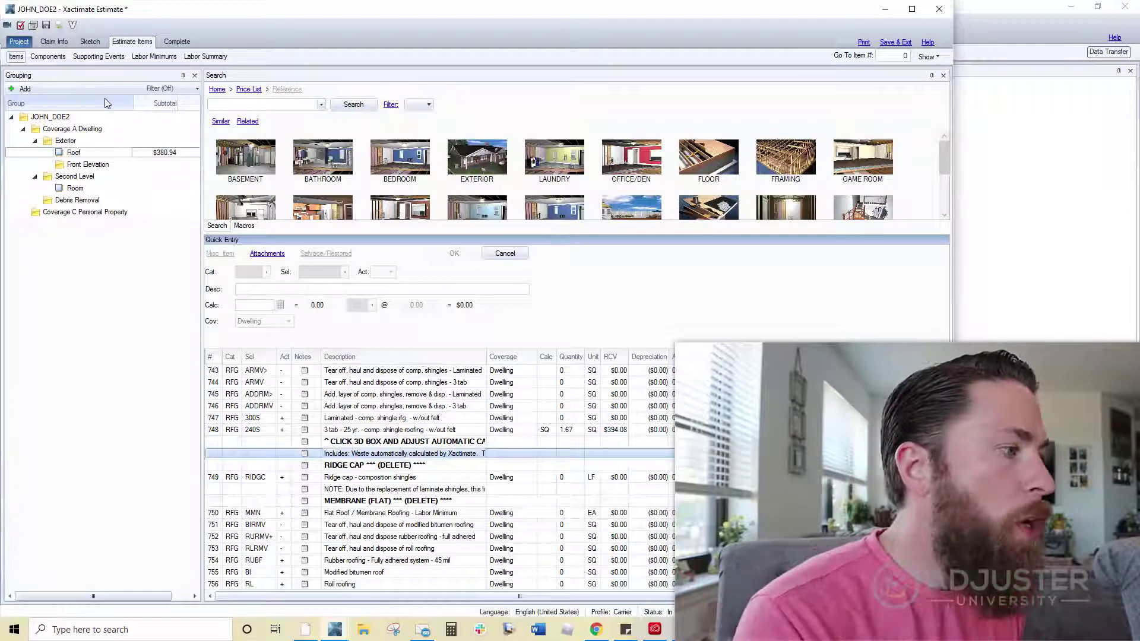
Re-price the estimate on FLWH8X_JAN18 with default options, bringing the total to $4,793.70
click(19, 42)
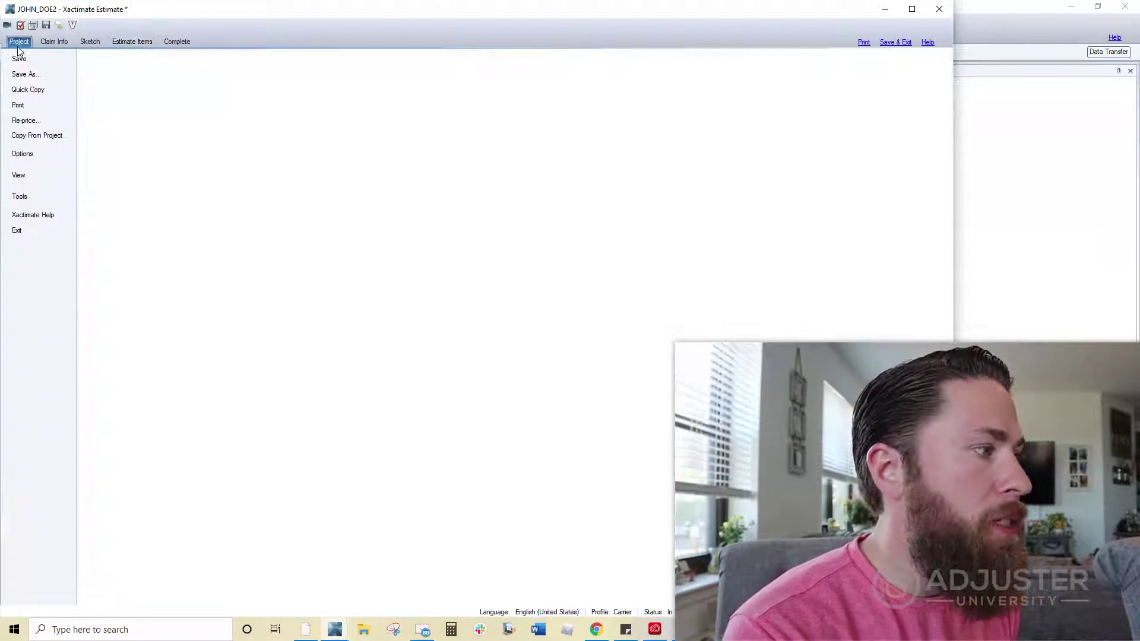
click(26, 121)
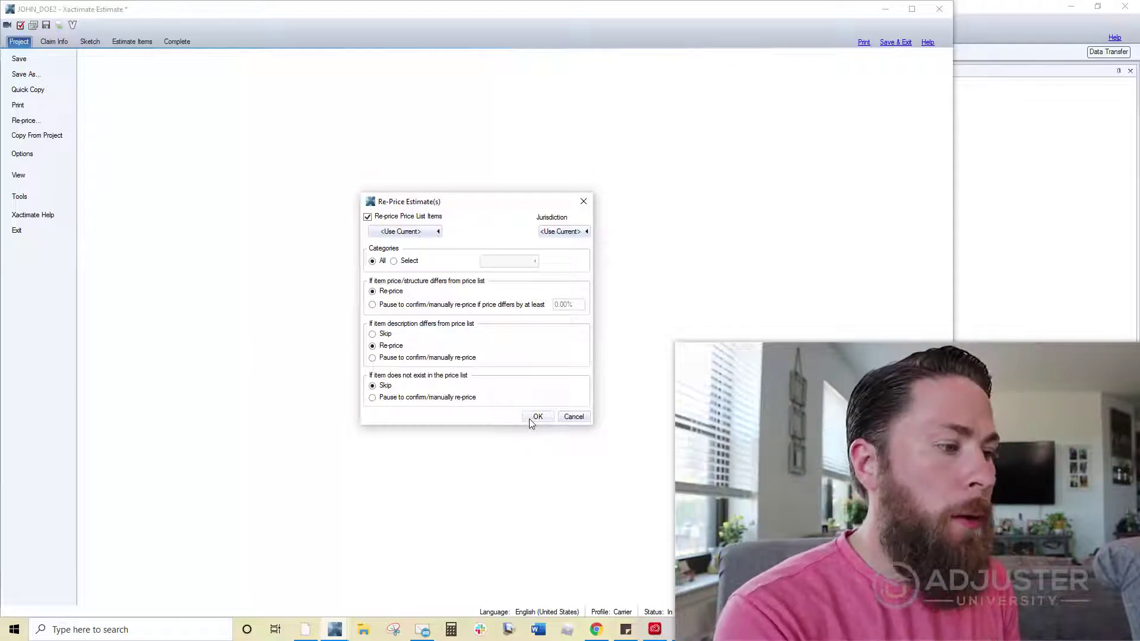
click(534, 416)
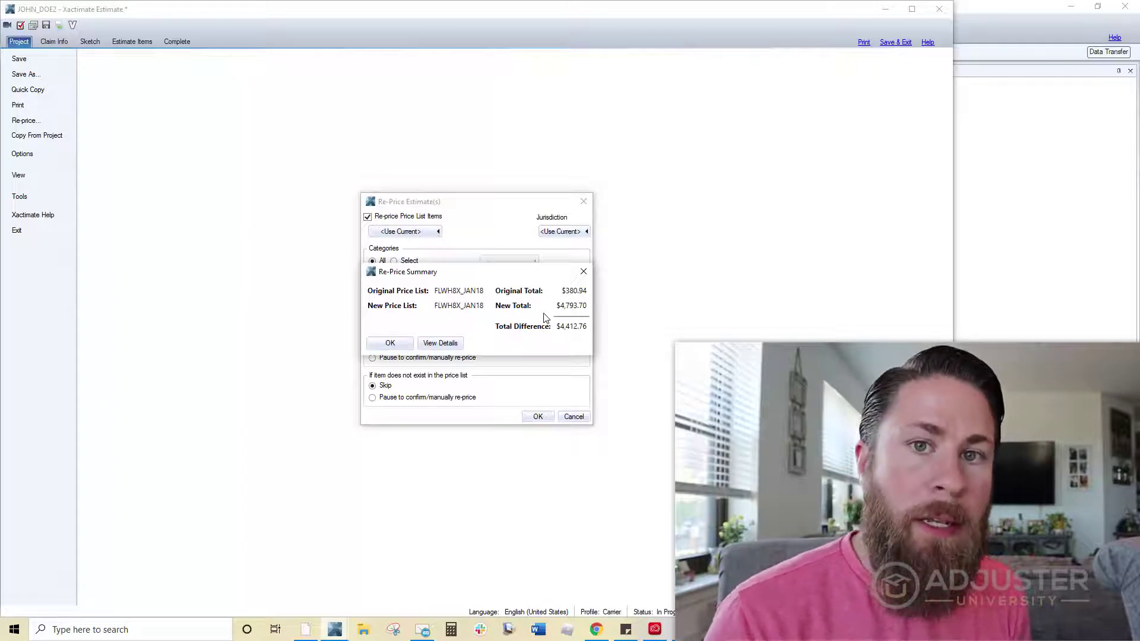
click(403, 343)
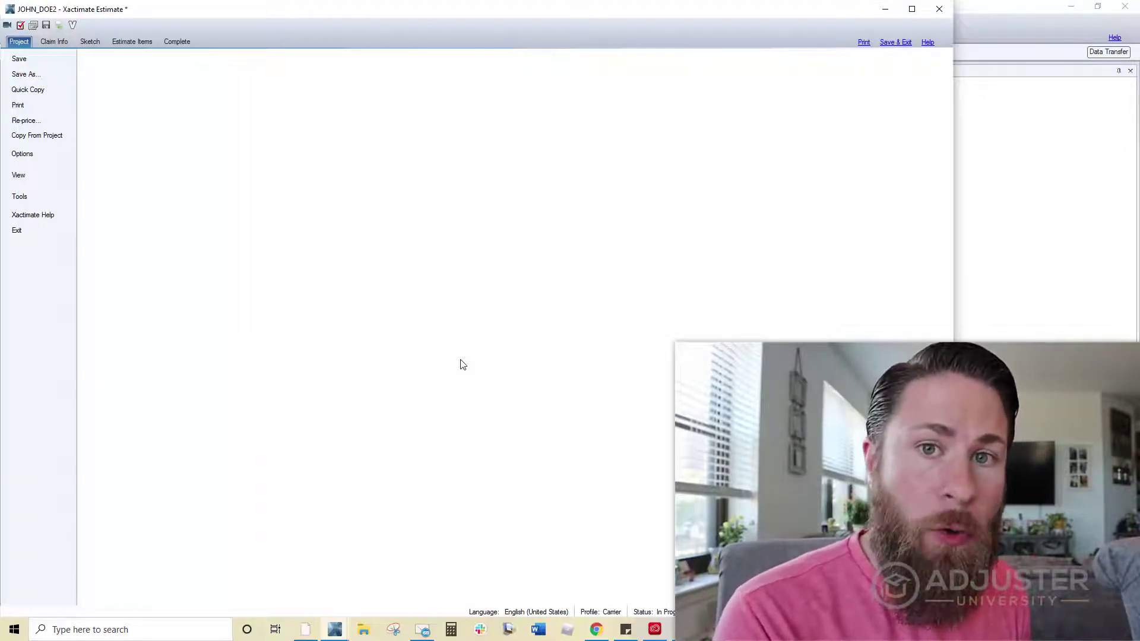
Review the overhead percentage in the estimate's Claim Info parameters
click(53, 42)
click(114, 57)
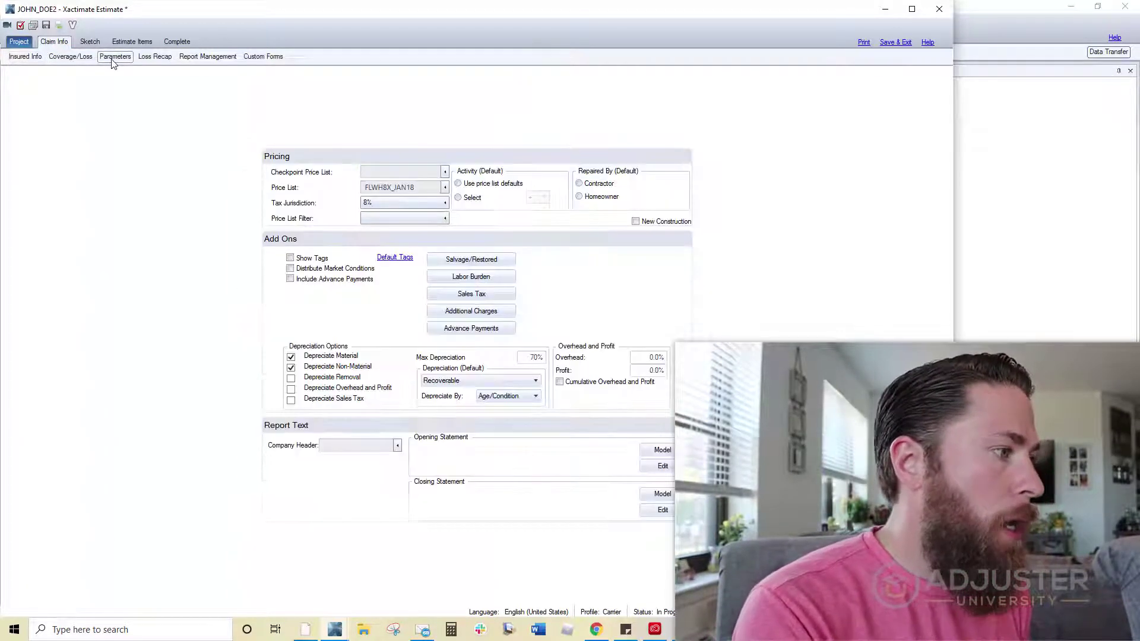
click(634, 360)
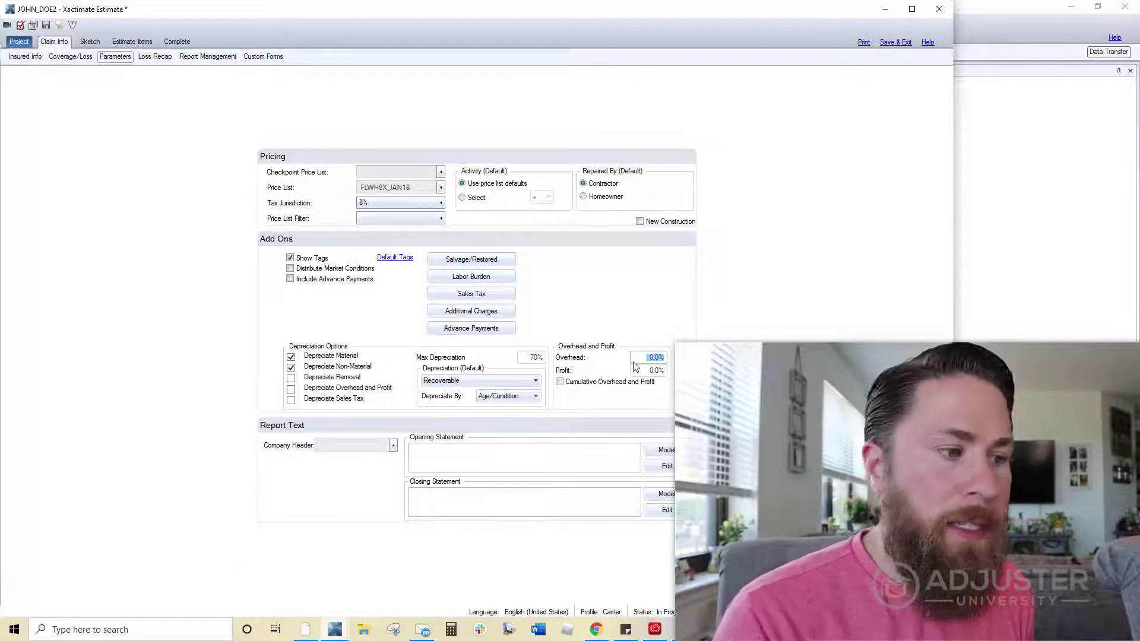
Check the sales tax settings, leaving the tax type as O&P on Tax, then go to Report Management
click(444, 293)
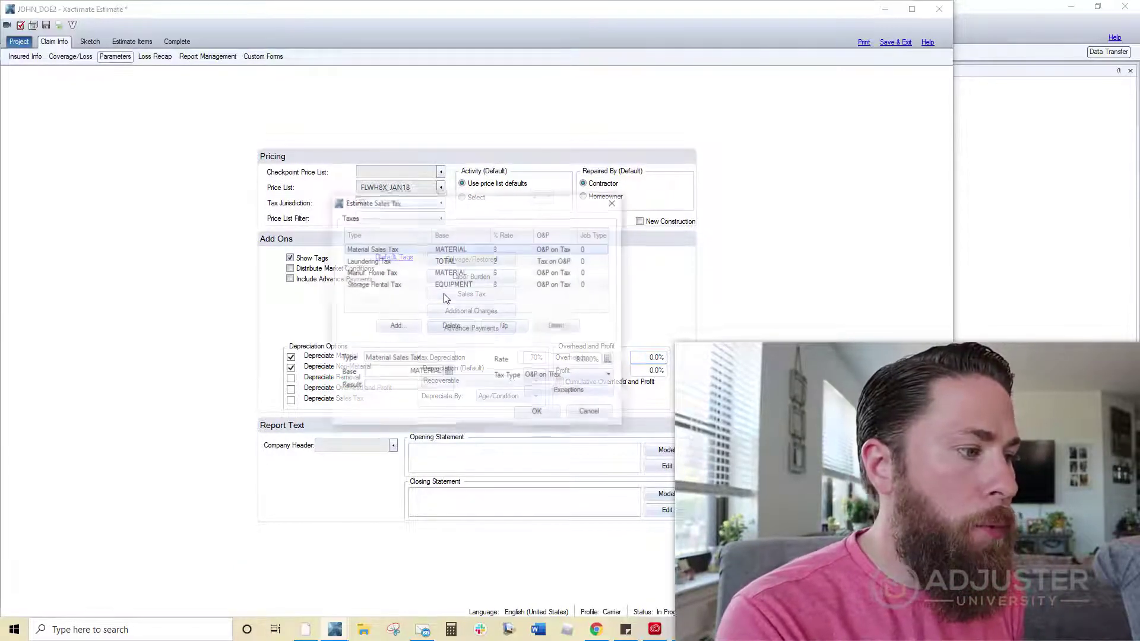
click(538, 373)
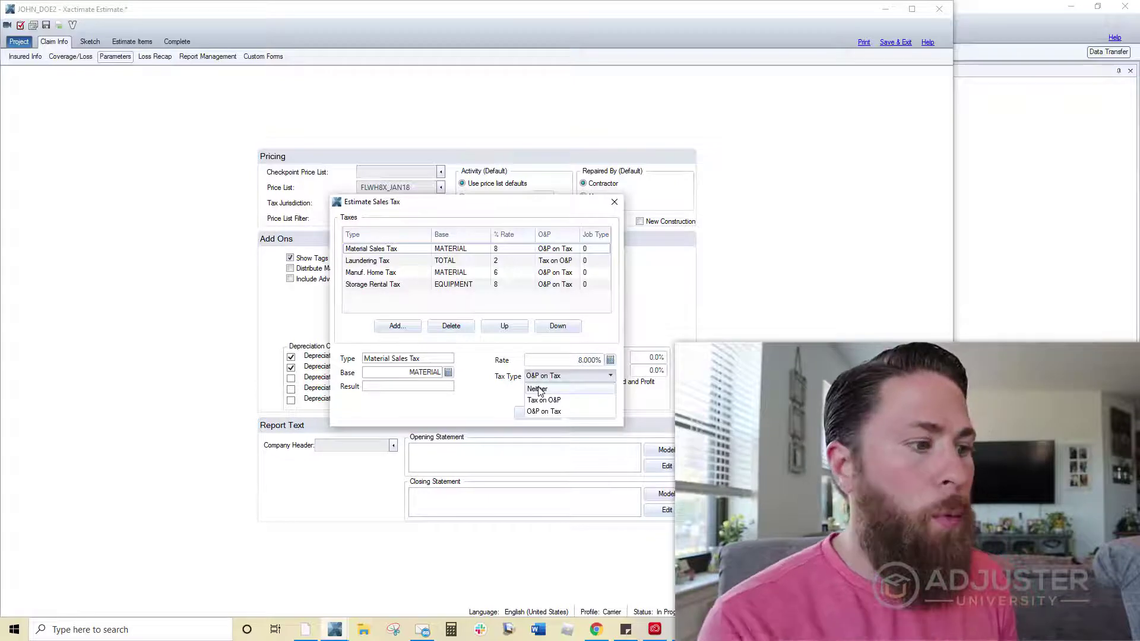
click(557, 379)
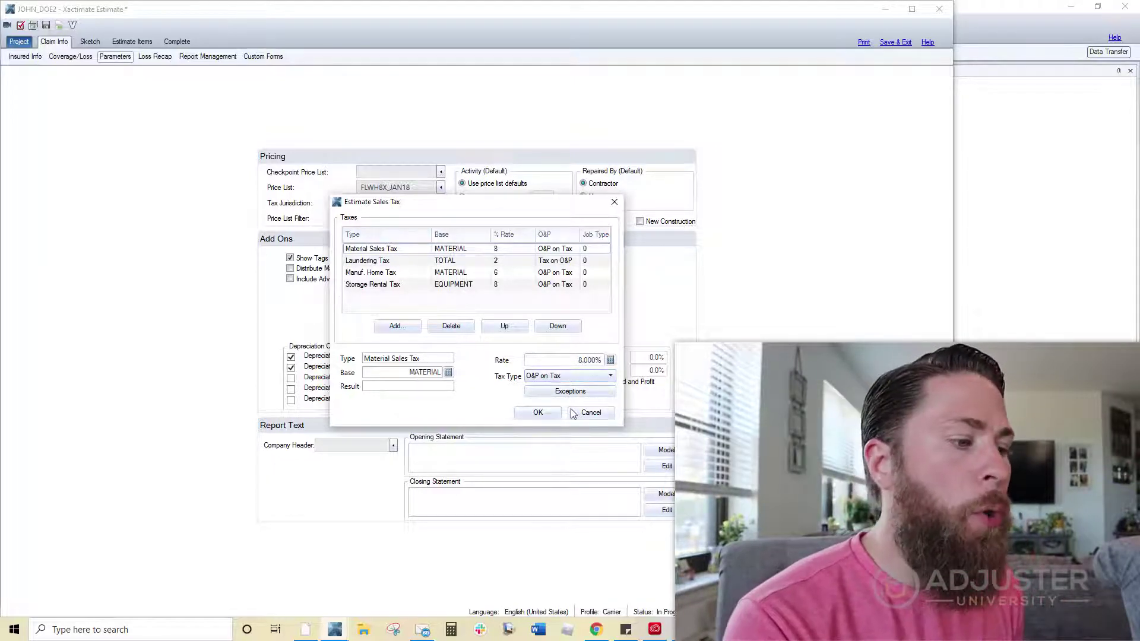
click(590, 412)
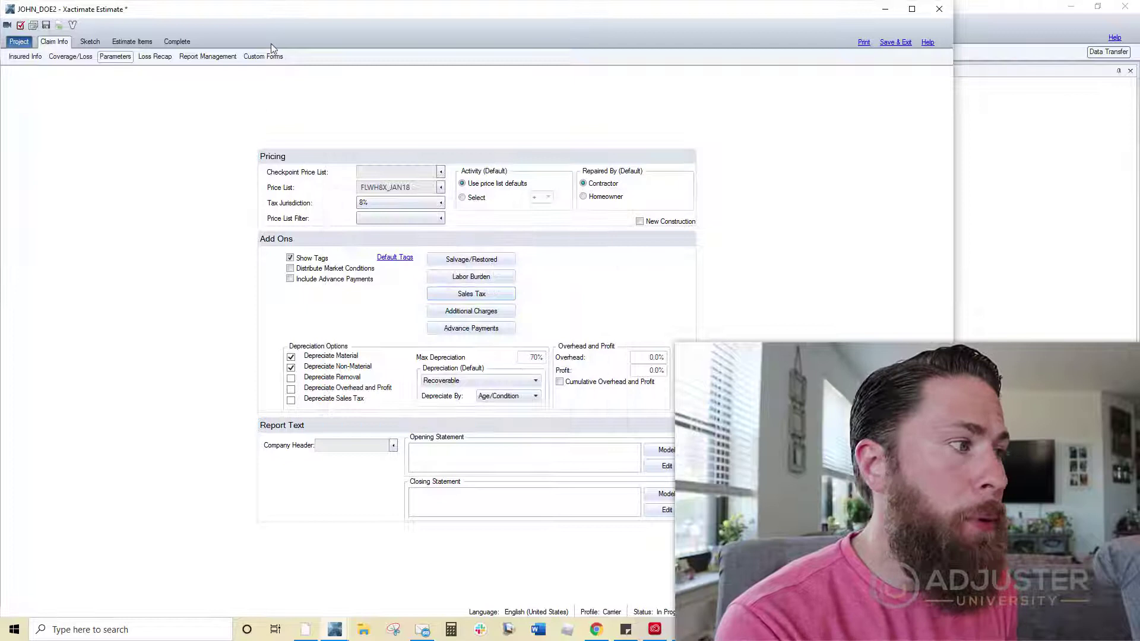
click(208, 56)
Open the General Loss Report setup and check its report number (Status report #1)
click(86, 156)
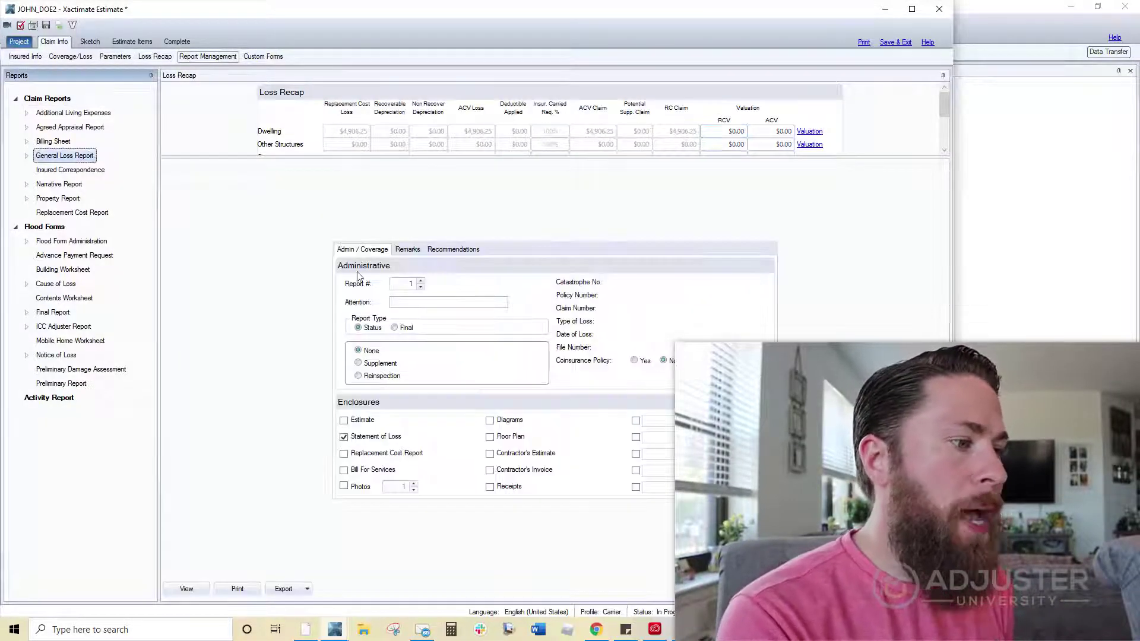
click(397, 285)
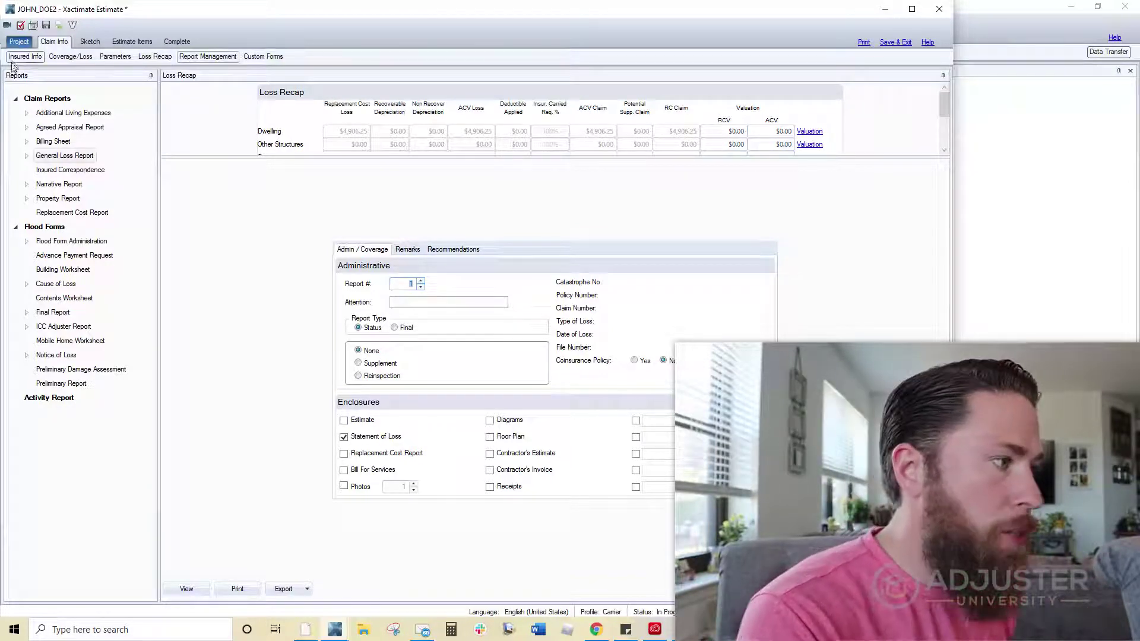
Start Copy From Project with _6FIGMAC_GENERAL as the source project
click(19, 41)
click(37, 136)
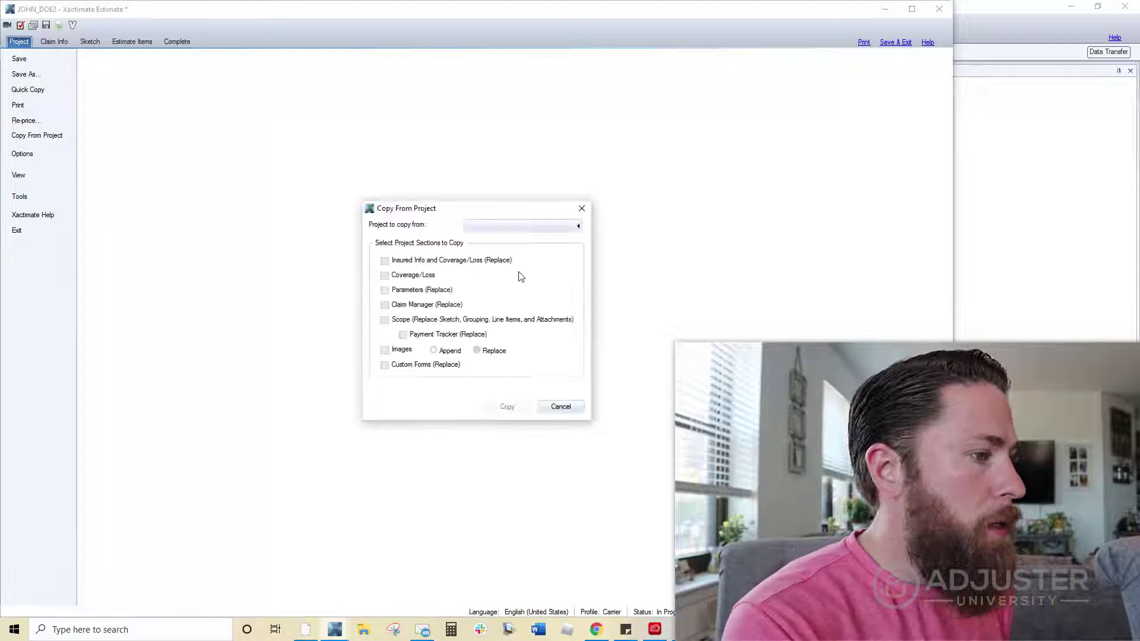
click(520, 226)
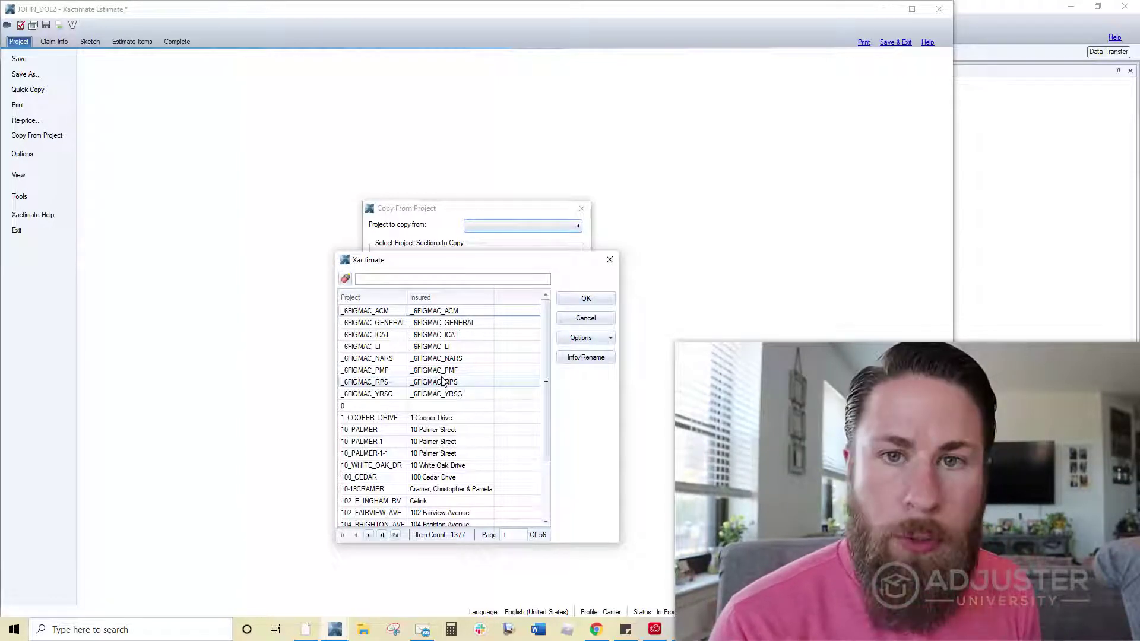
click(429, 324)
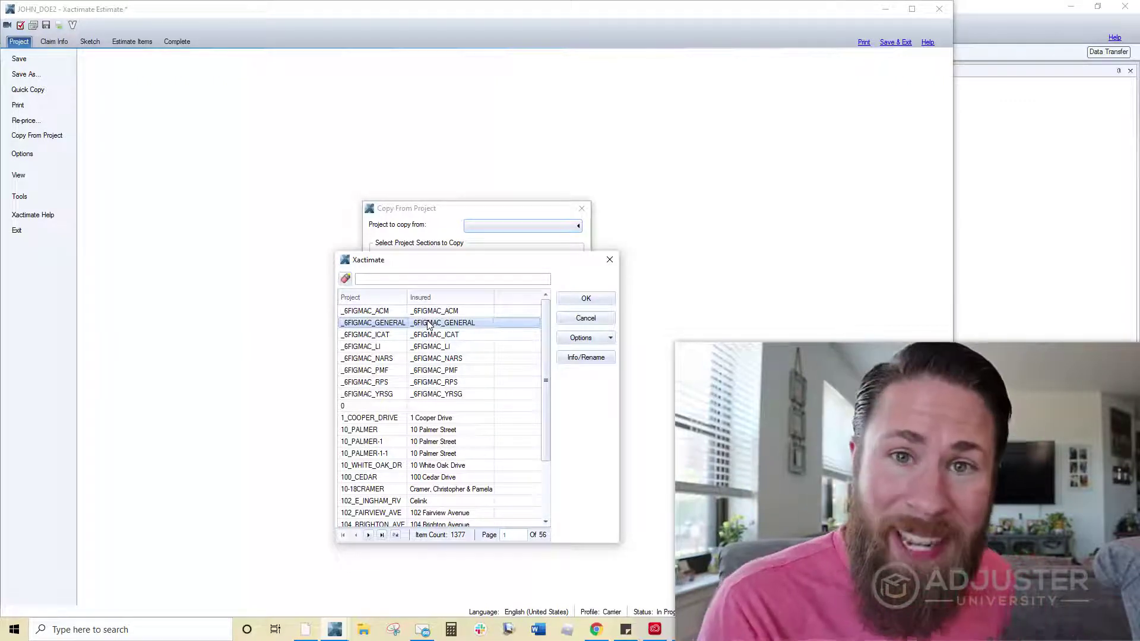
double_click(428, 323)
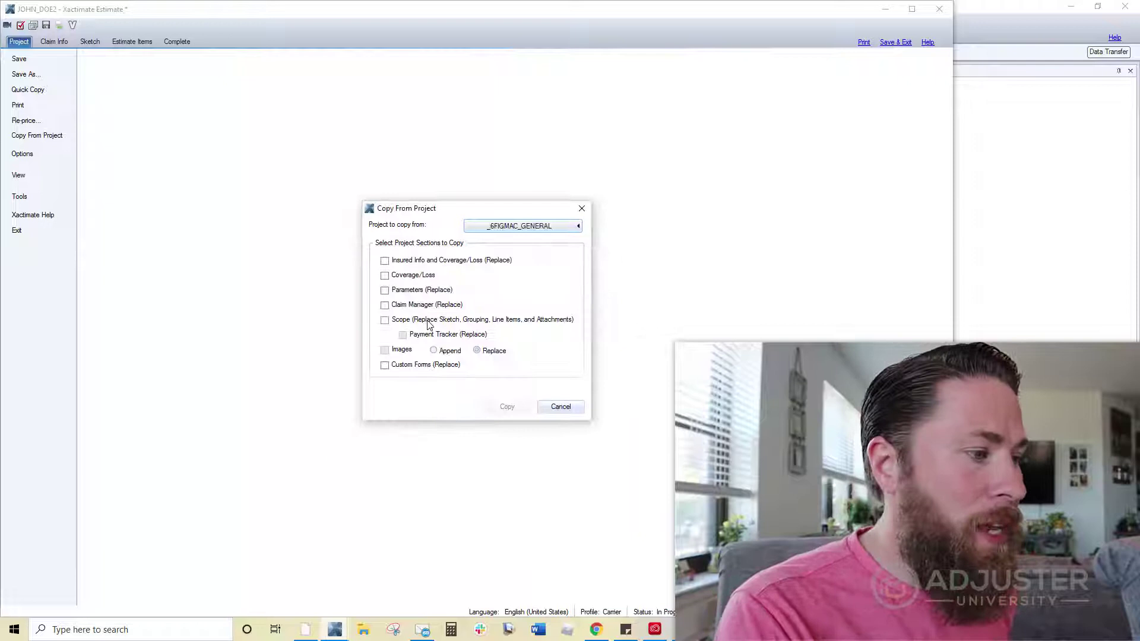